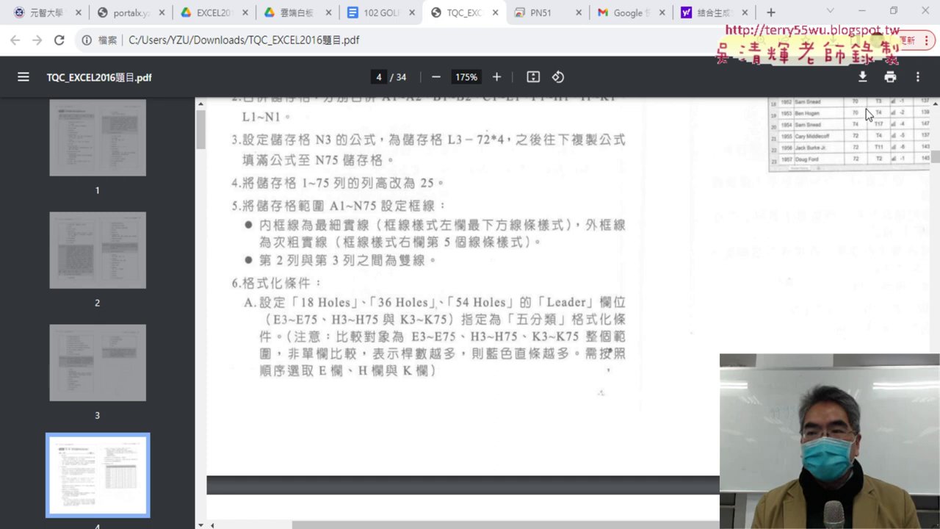
Switch from the exam PDF to the EXD01 workbook in Excel.
key(alt+Tab)
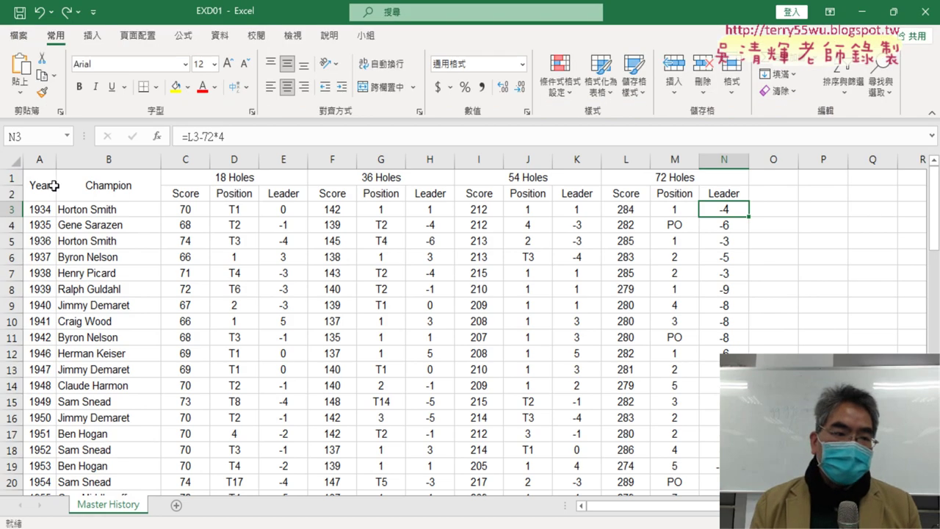
Confirm the data ends at row 75, then select the whole table A1:N75.
click(40, 184)
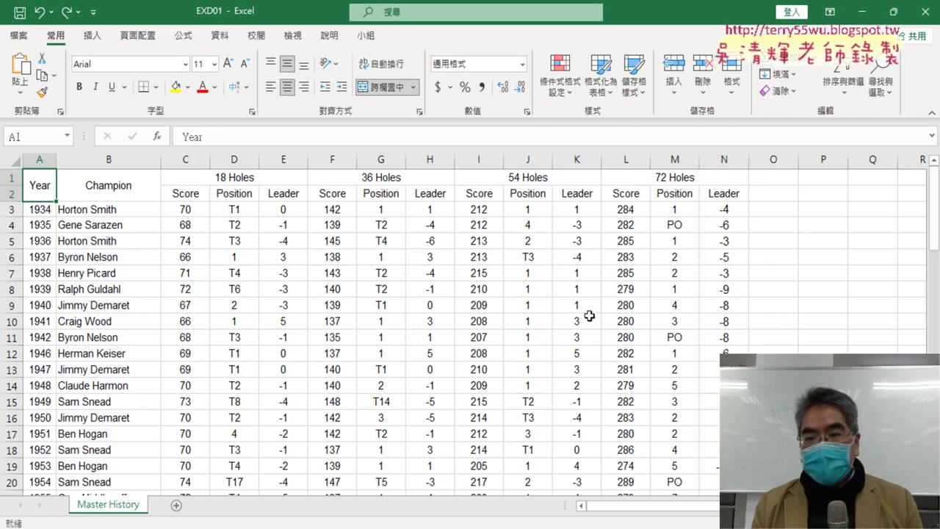
scroll(592, 315, down, 5)
scroll(781, 321, down, 2)
scroll(815, 329, down, 5)
scroll(815, 328, down, 5)
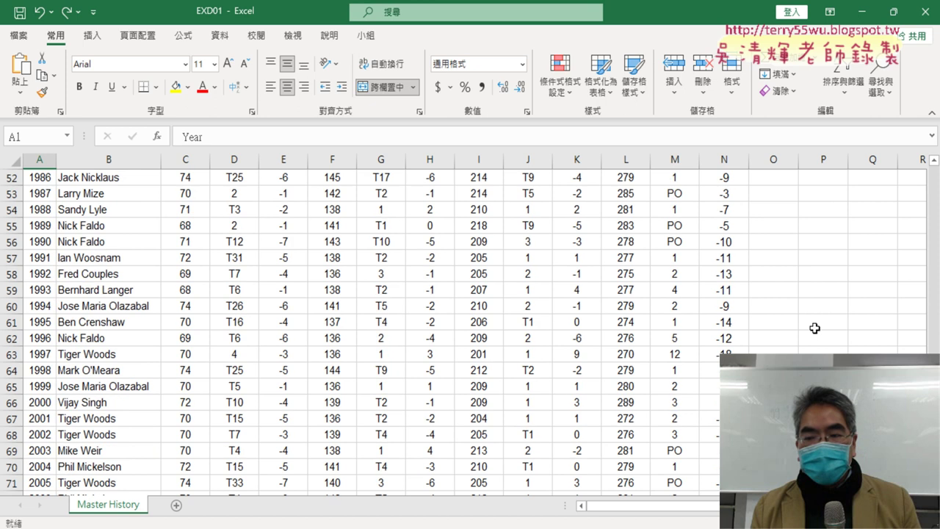
scroll(814, 328, down, 4)
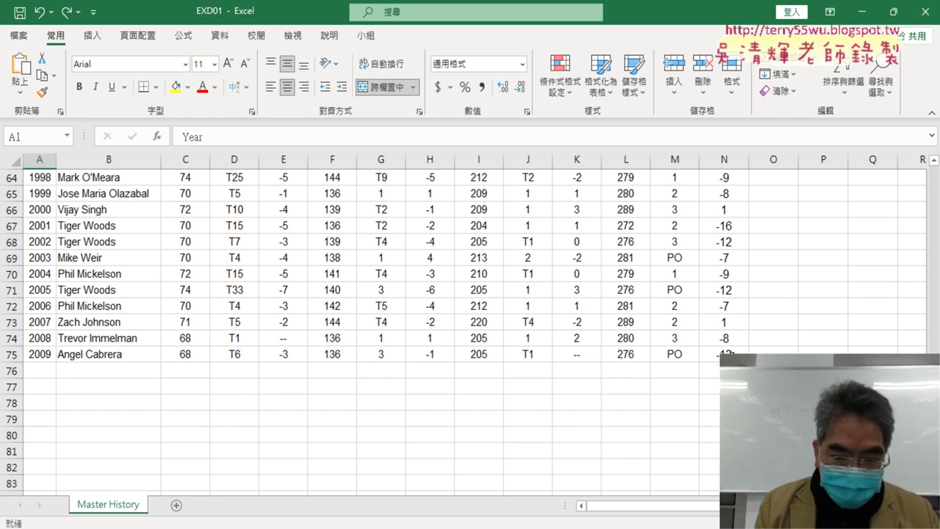
key(ctrl+a)
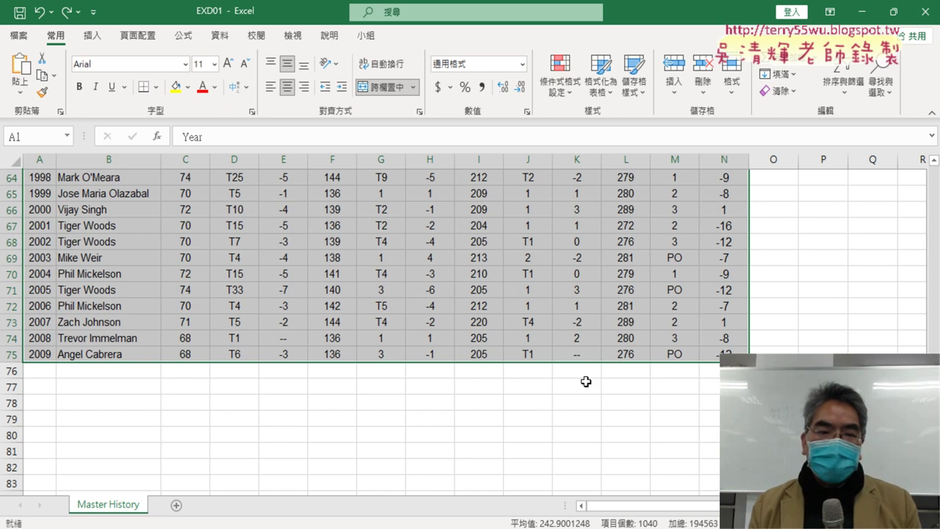
Open Format Cells on the Border tab through the Borders list's More Borders option.
click(156, 87)
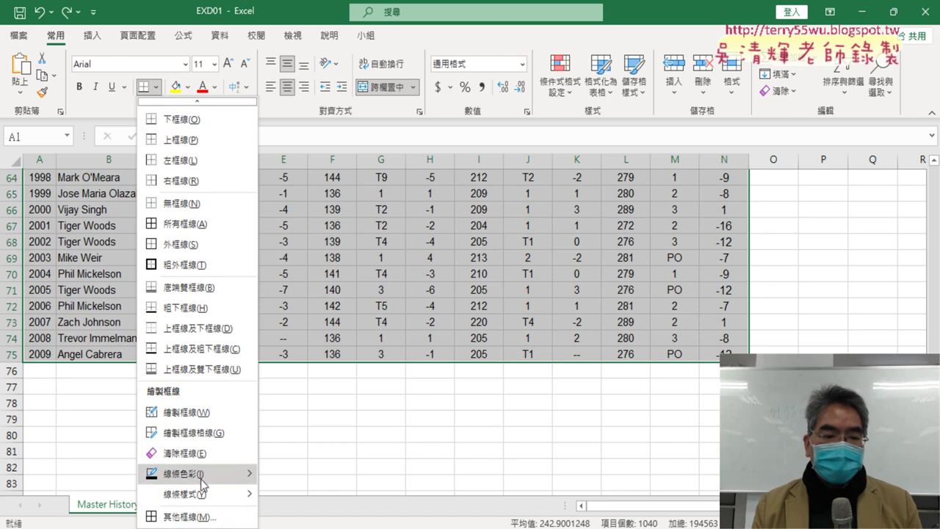
mouse_move(195, 493)
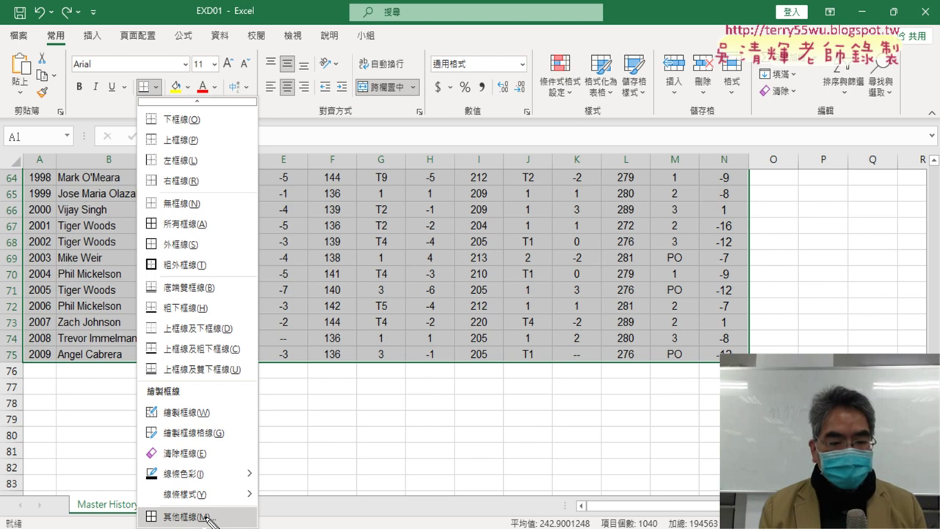
drag(152, 523, 210, 511)
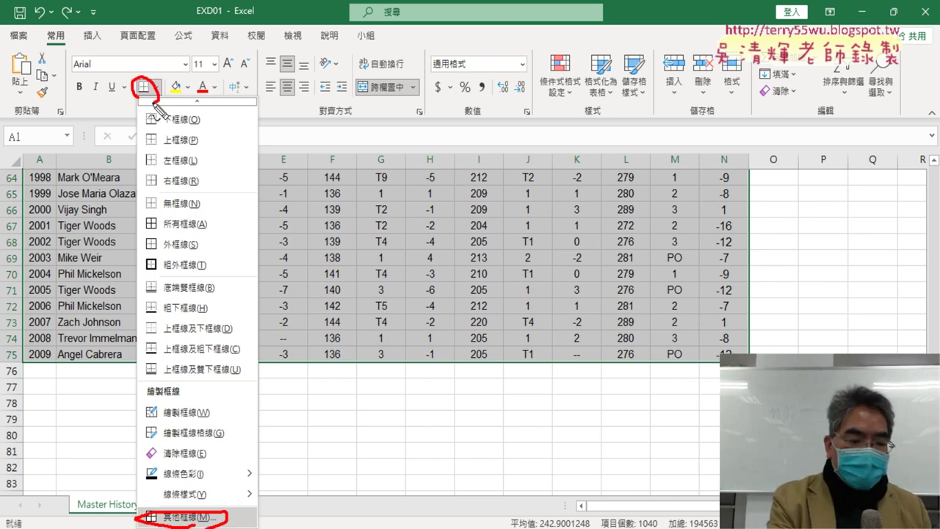
key(Escape)
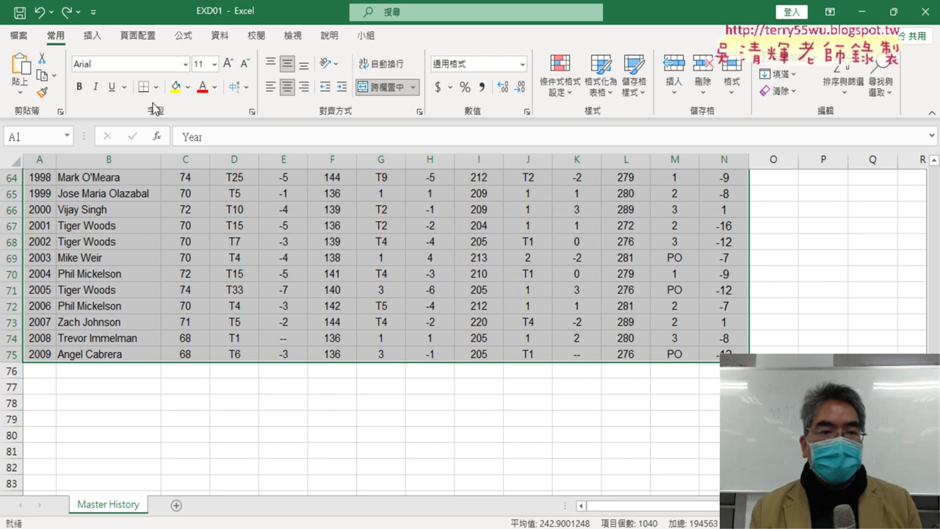
click(155, 91)
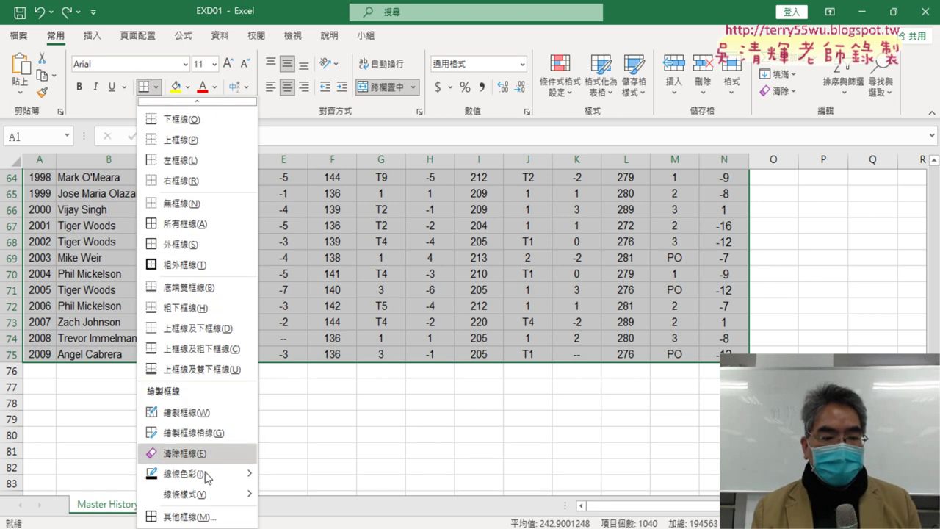
click(211, 519)
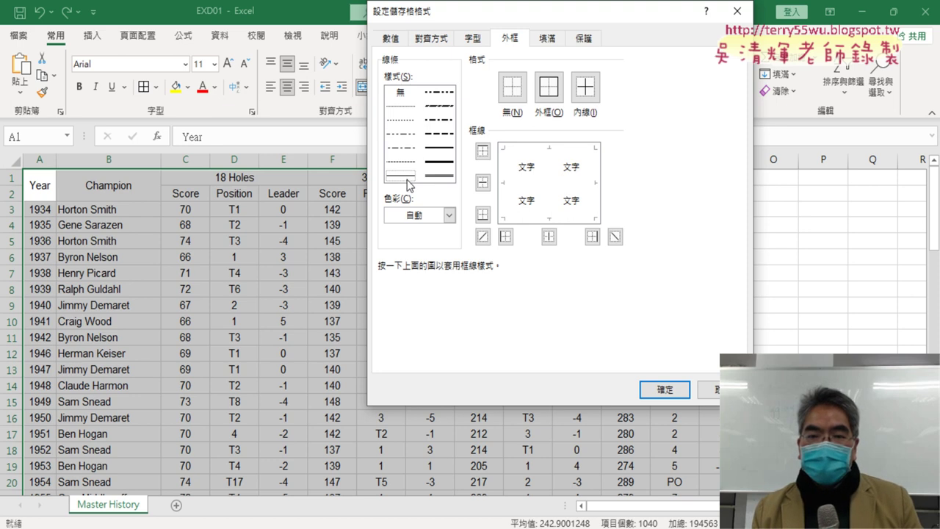
Give A1:N75 thin Inside borders and a thick-line Outline, then confirm.
click(588, 92)
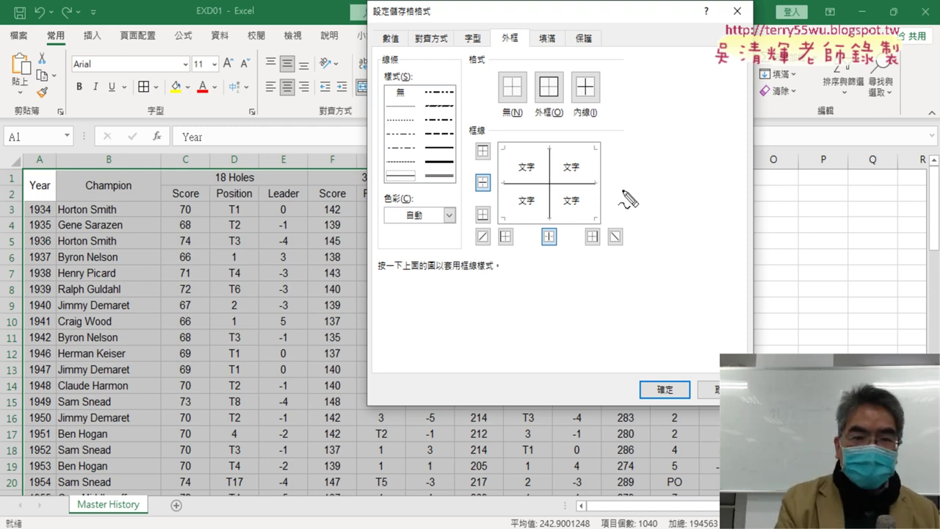
drag(158, 107, 164, 105)
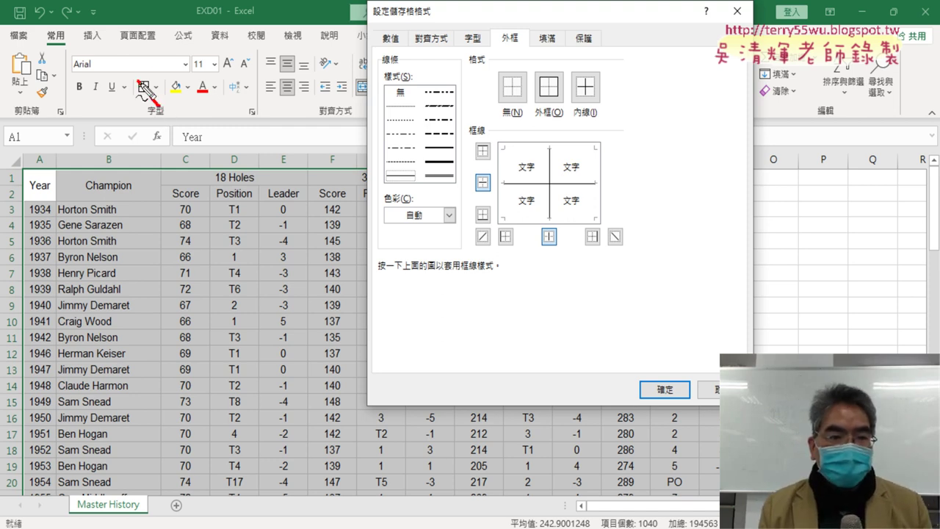
drag(415, 192, 418, 195)
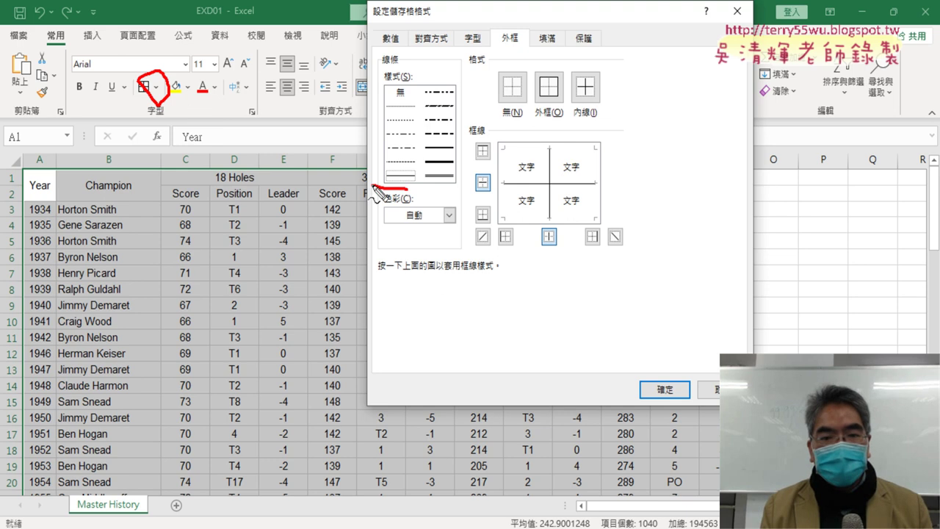
drag(600, 122, 606, 125)
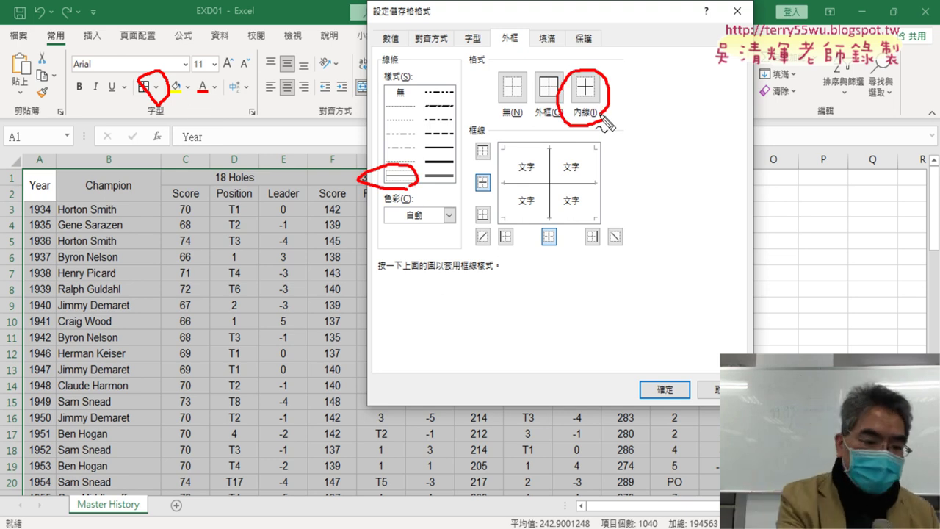
key(Escape)
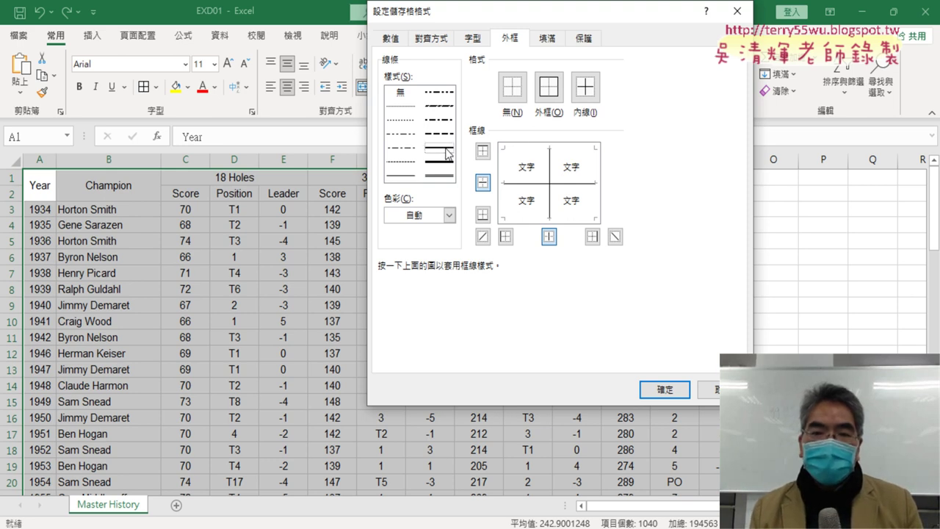
click(444, 149)
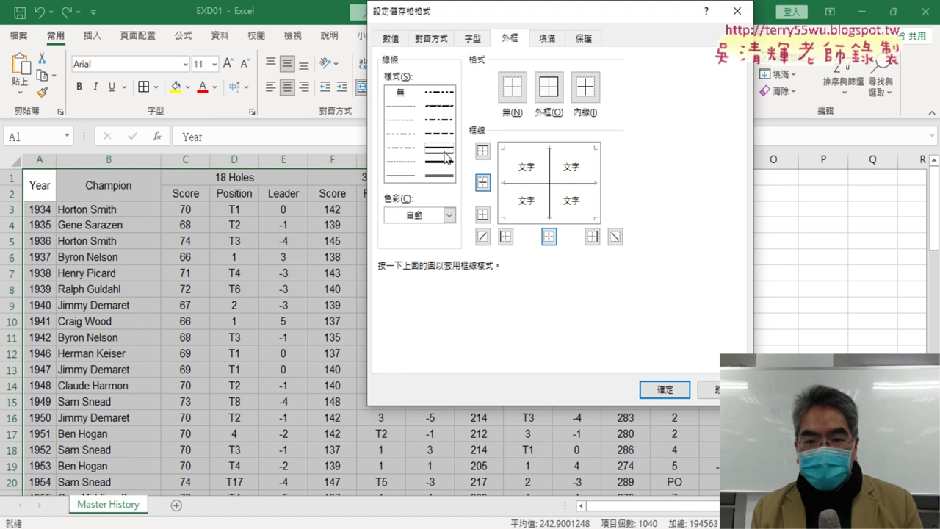
click(552, 88)
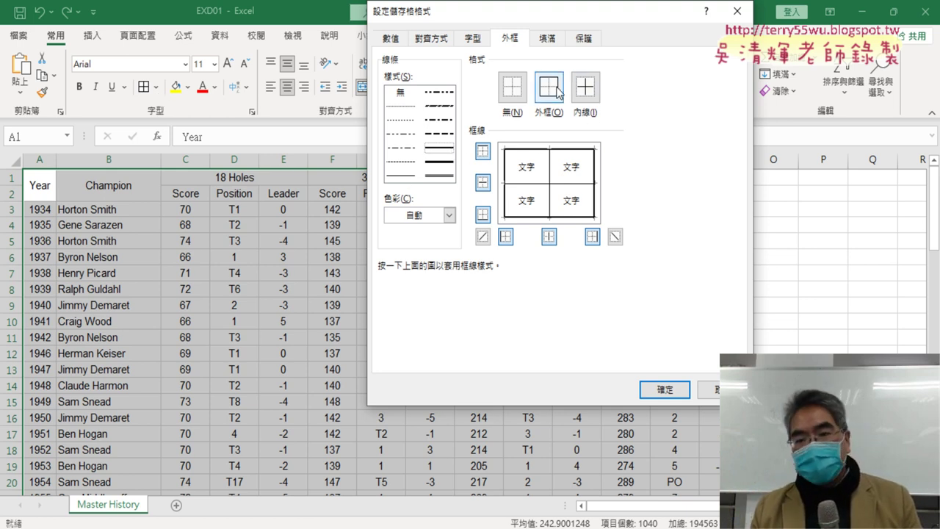
click(674, 397)
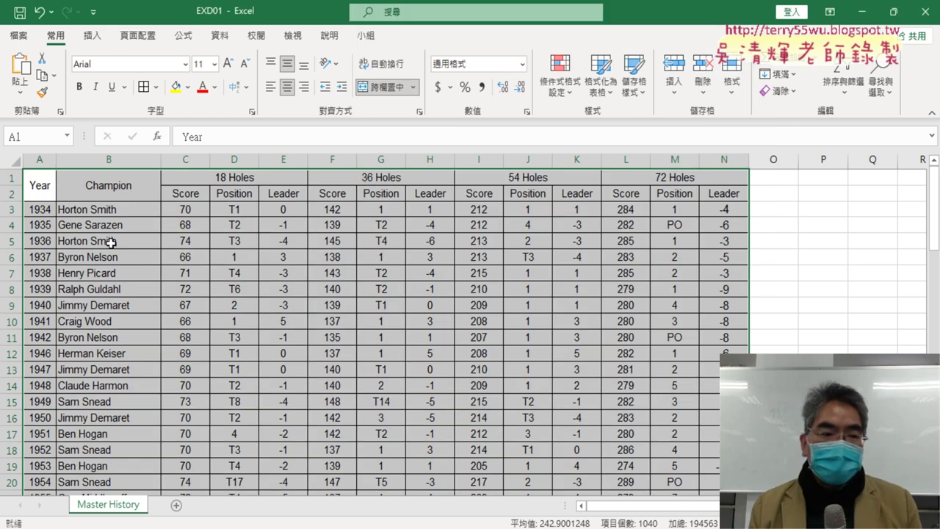
Select row A3:N3, the first data row just below the two header rows.
click(14, 210)
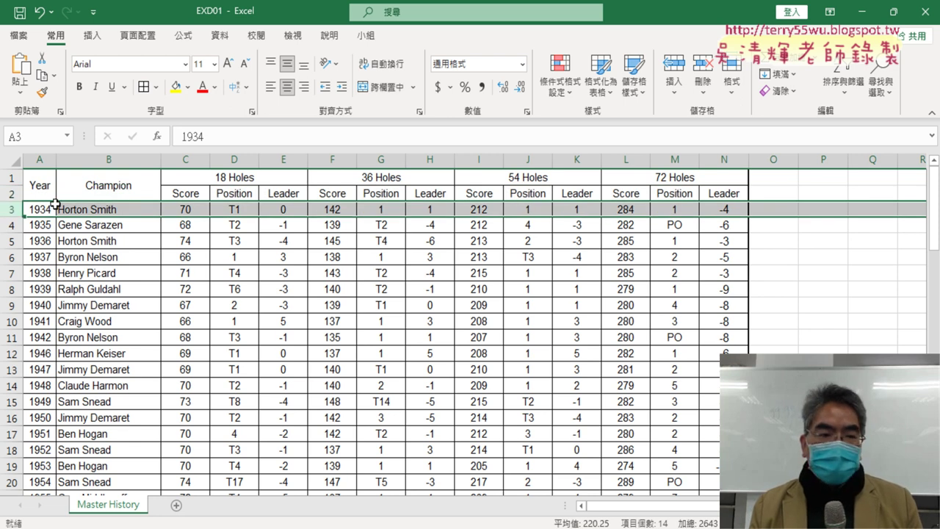
click(723, 209)
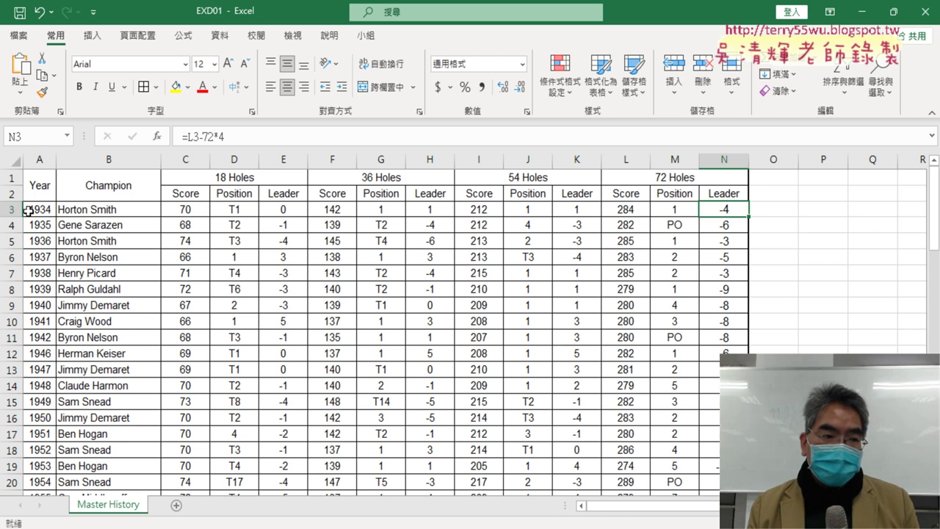
drag(27, 210, 725, 210)
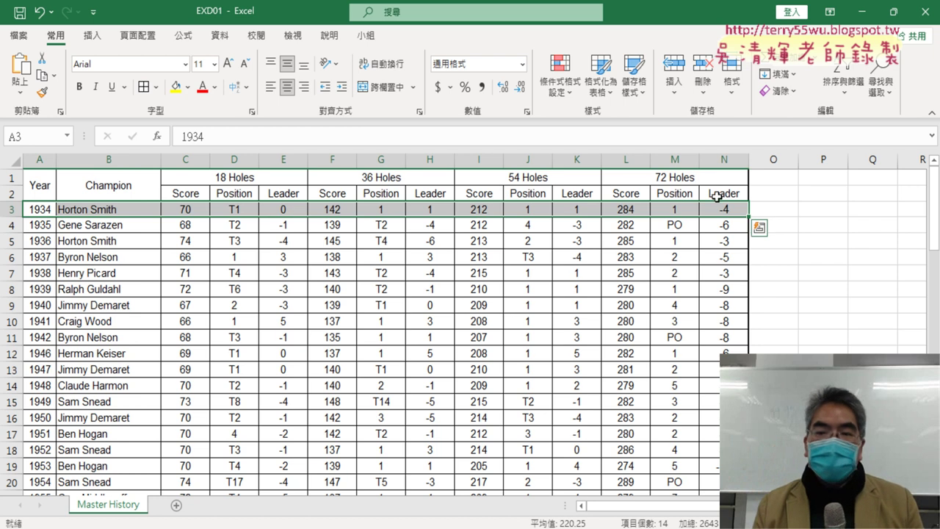
drag(39, 195, 710, 195)
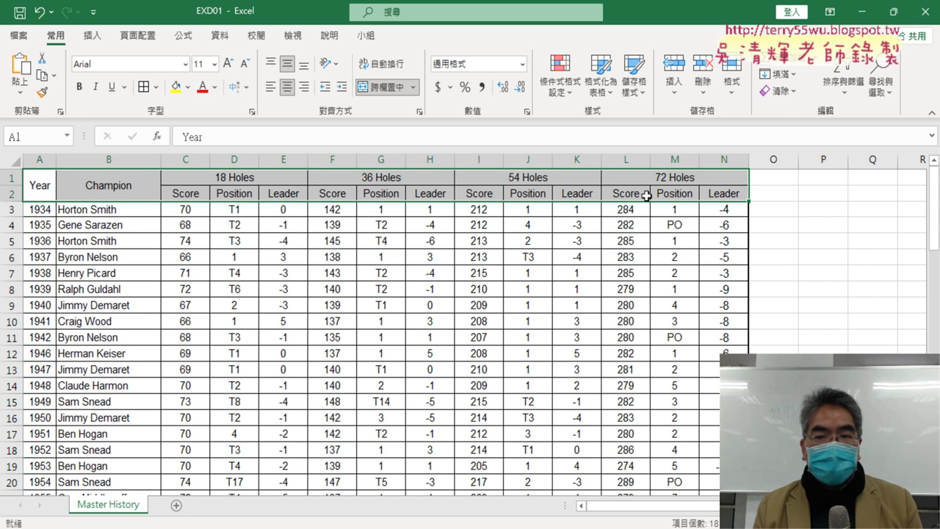
drag(31, 213, 713, 209)
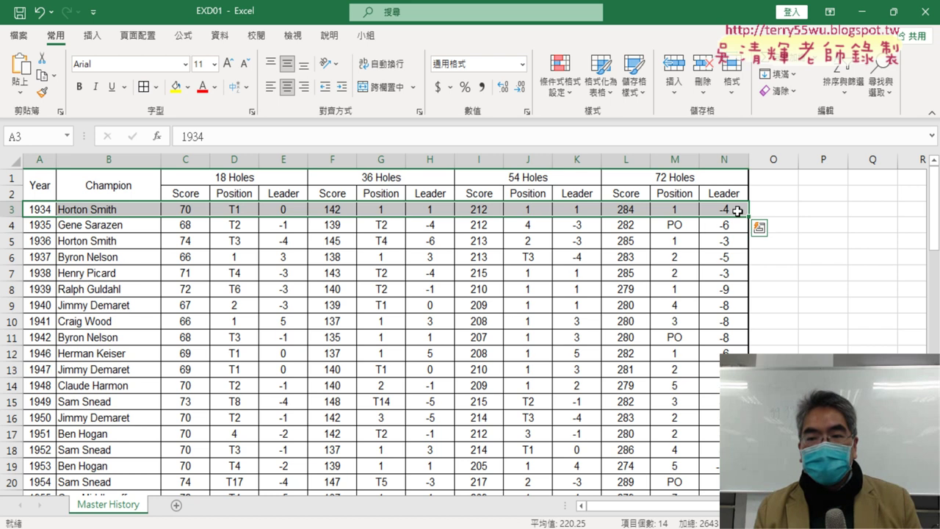
Open the border settings for A3:N3 and mark the row 2–3 boundary on screen.
click(156, 87)
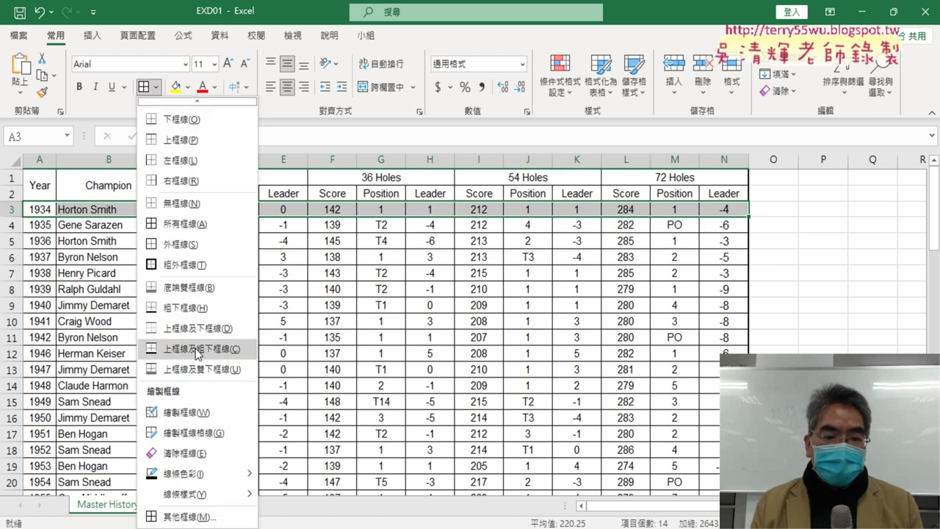
click(223, 514)
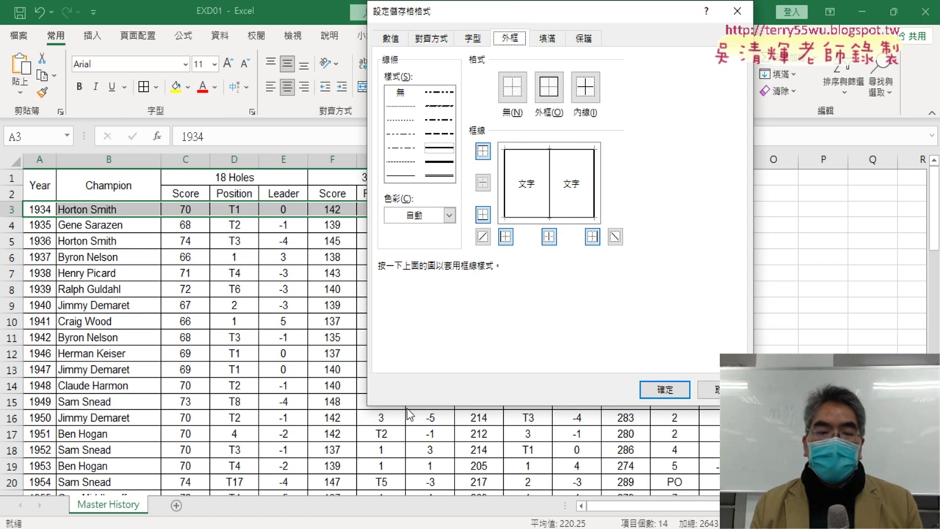
drag(511, 52, 351, 266)
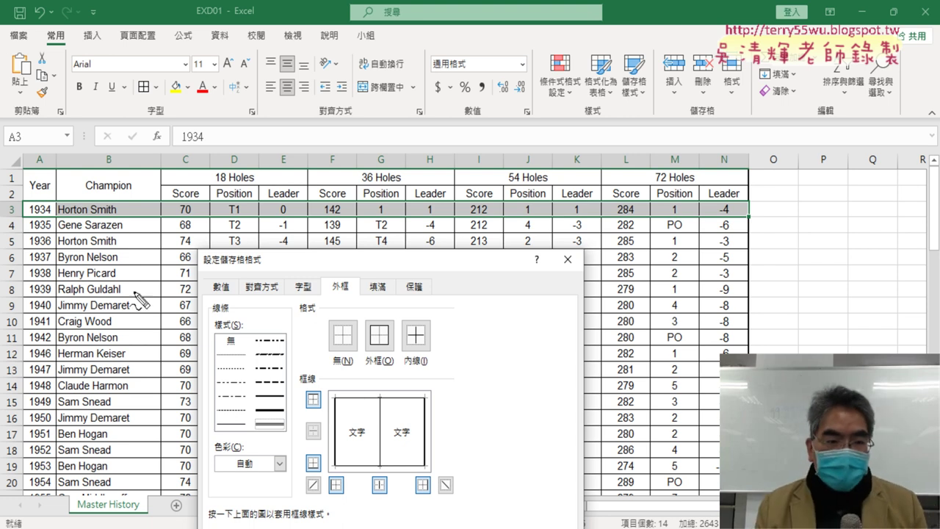
mouse_move(23, 206)
mouse_down()
mouse_move(73, 198)
mouse_move(727, 220)
mouse_up()
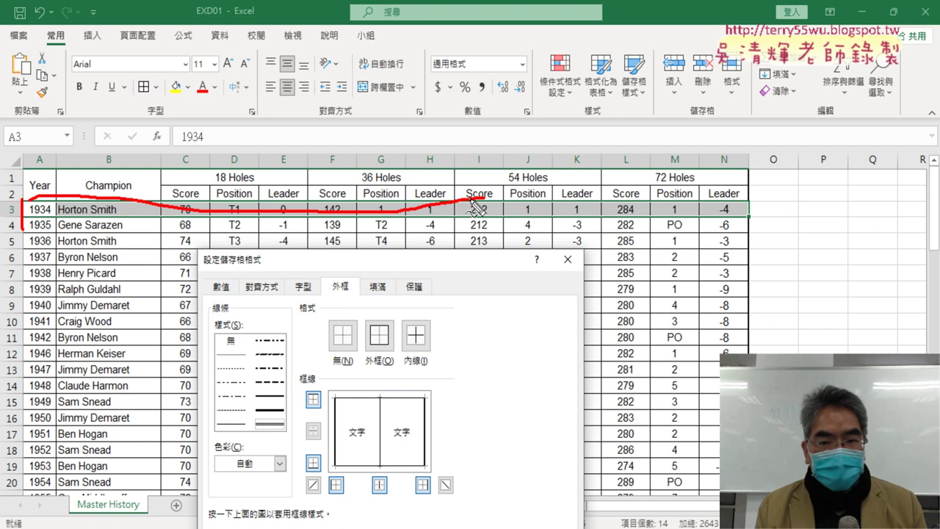
drag(48, 218, 229, 246)
drag(286, 244, 749, 217)
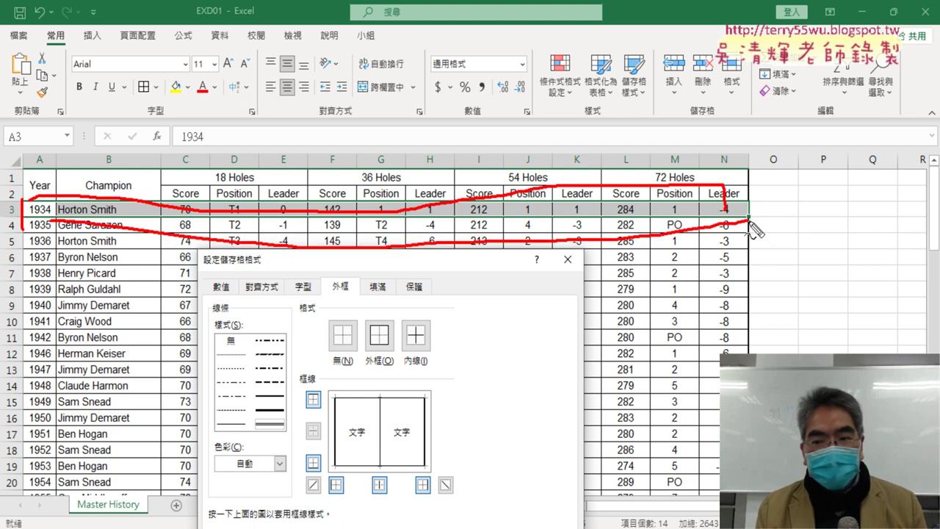
mouse_move(335, 400)
mouse_down()
mouse_move(339, 457)
mouse_move(352, 465)
mouse_up()
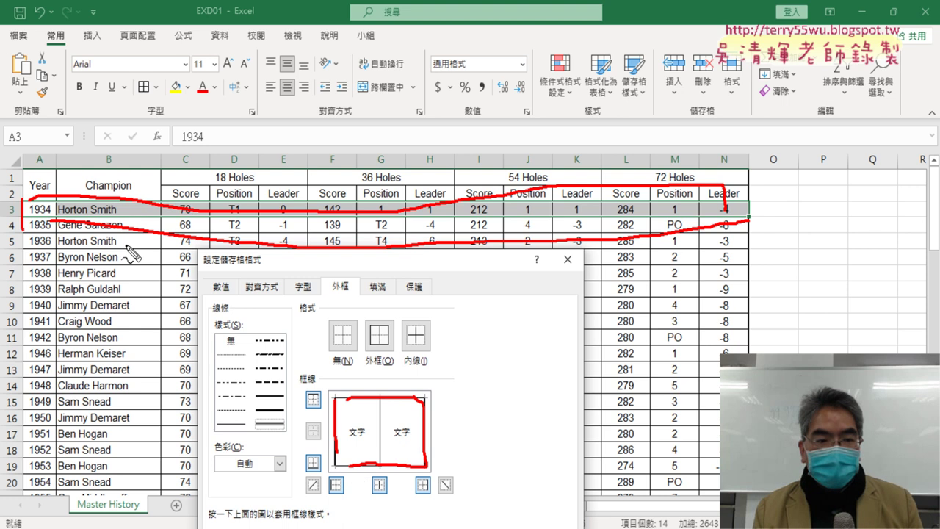
drag(280, 444, 288, 421)
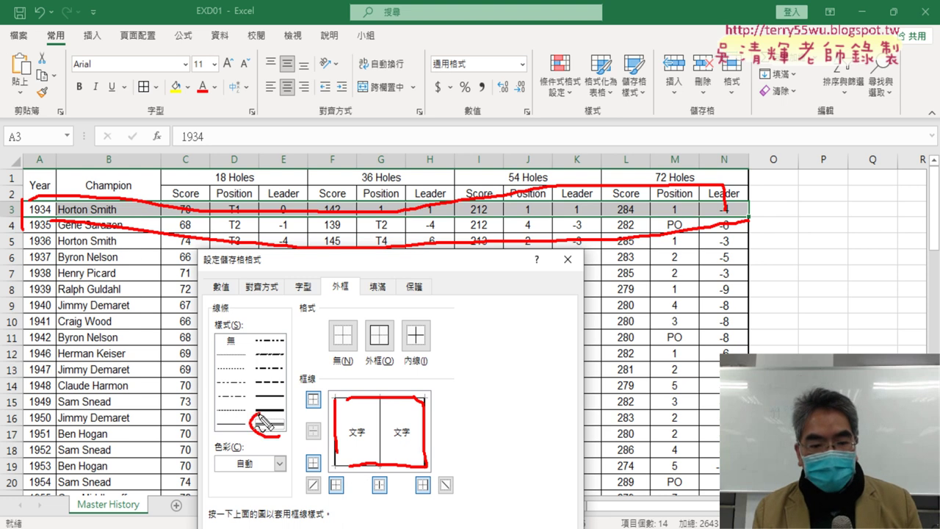
drag(272, 366, 277, 403)
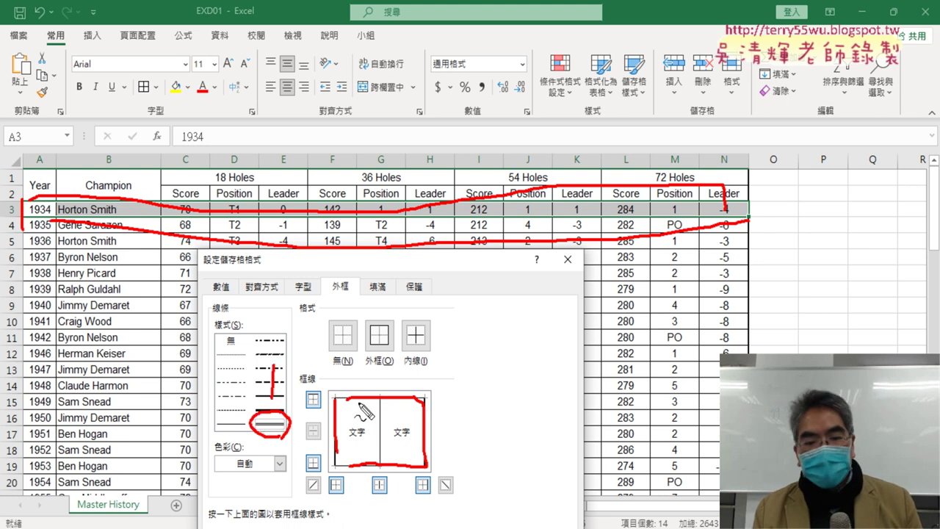
key(Escape)
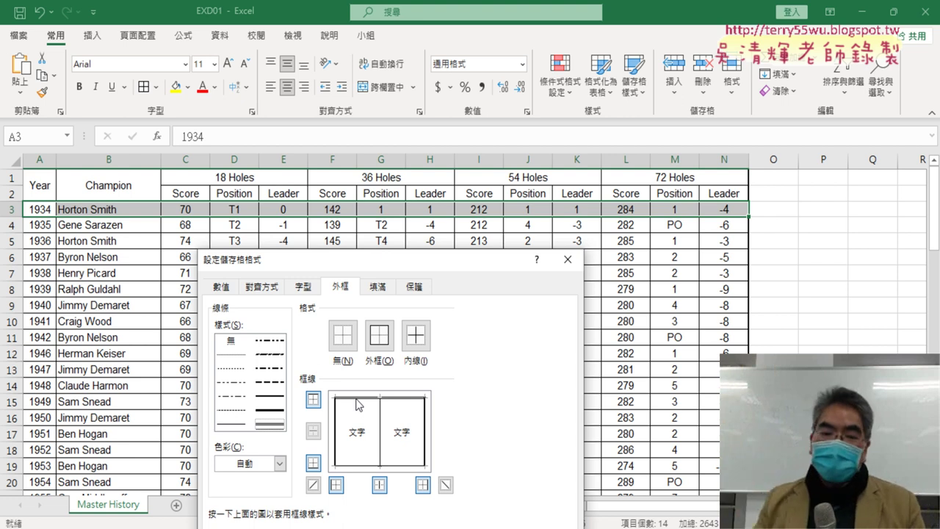
Confirm the double-line top border on row 3 and deselect to inspect it.
drag(460, 261, 551, 116)
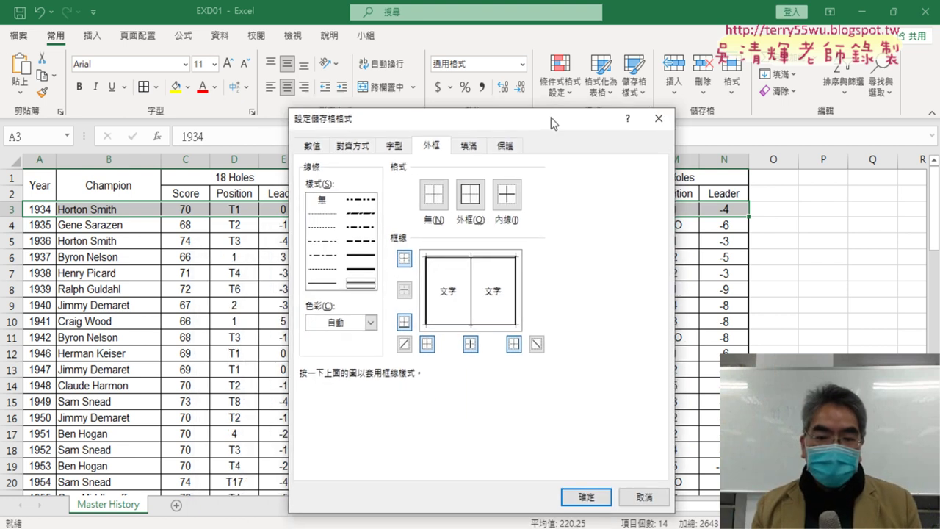
click(589, 493)
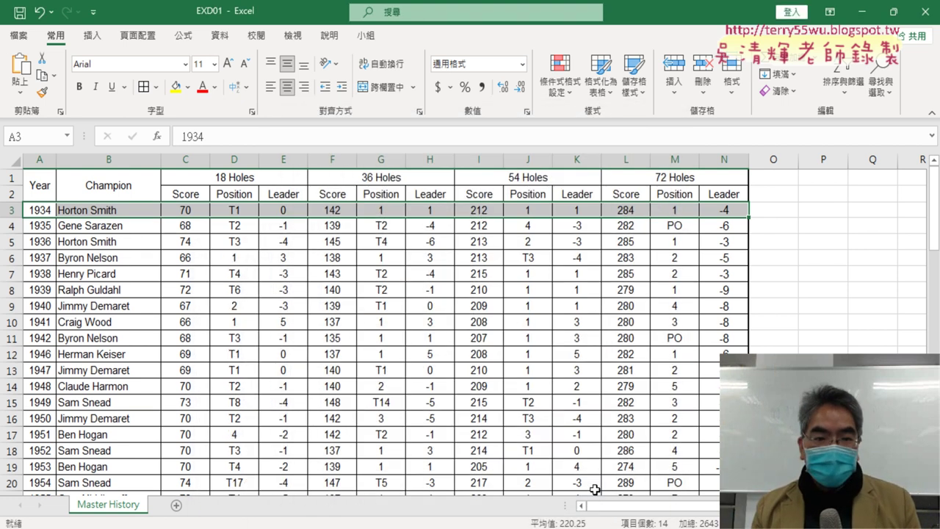
click(354, 358)
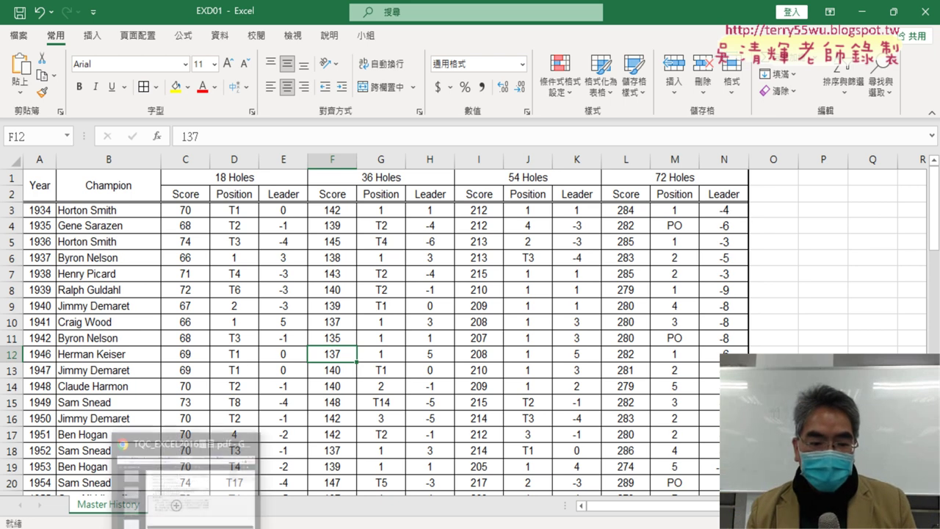
click(194, 493)
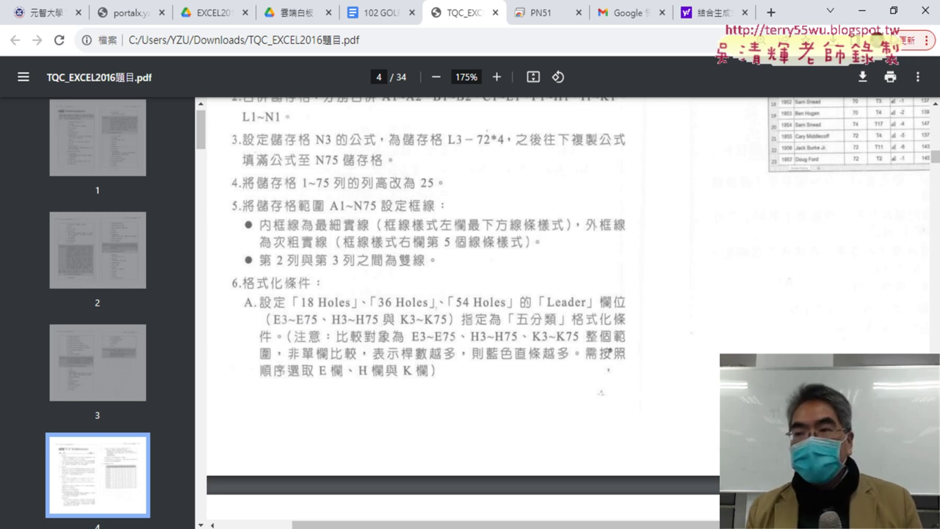
click(861, 11)
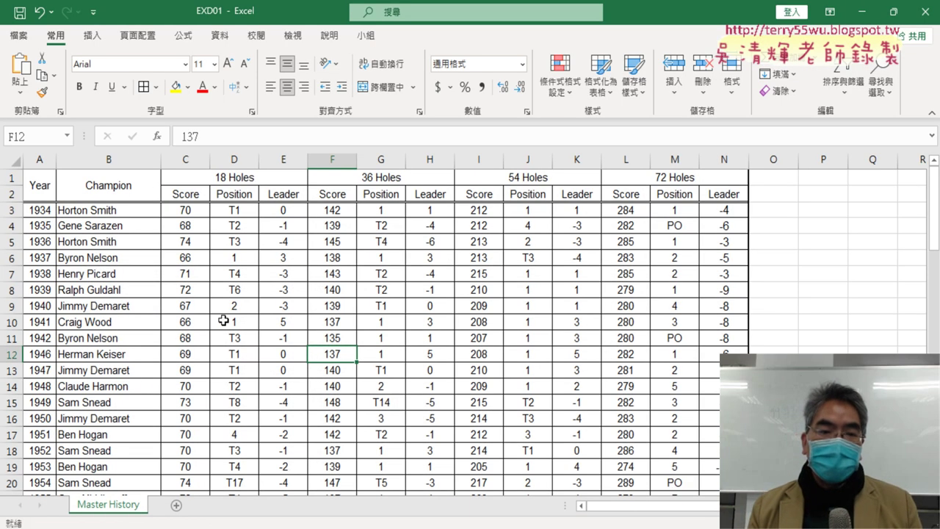
Select the 18 Holes Leader values E3:E75.
click(284, 211)
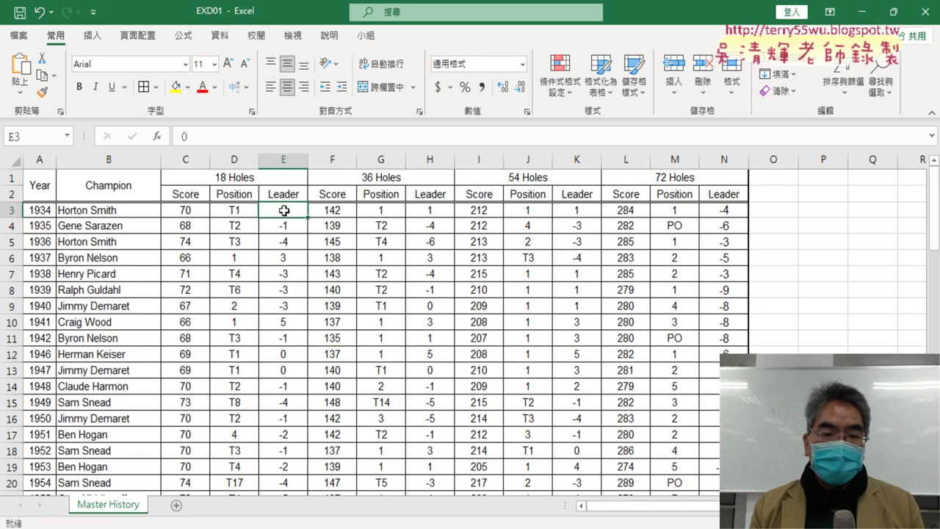
click(433, 211)
click(572, 212)
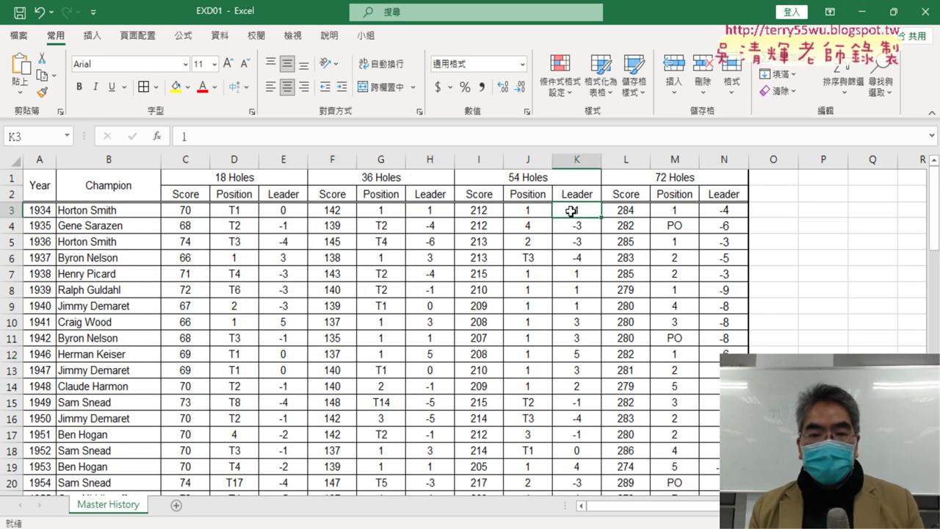
click(291, 212)
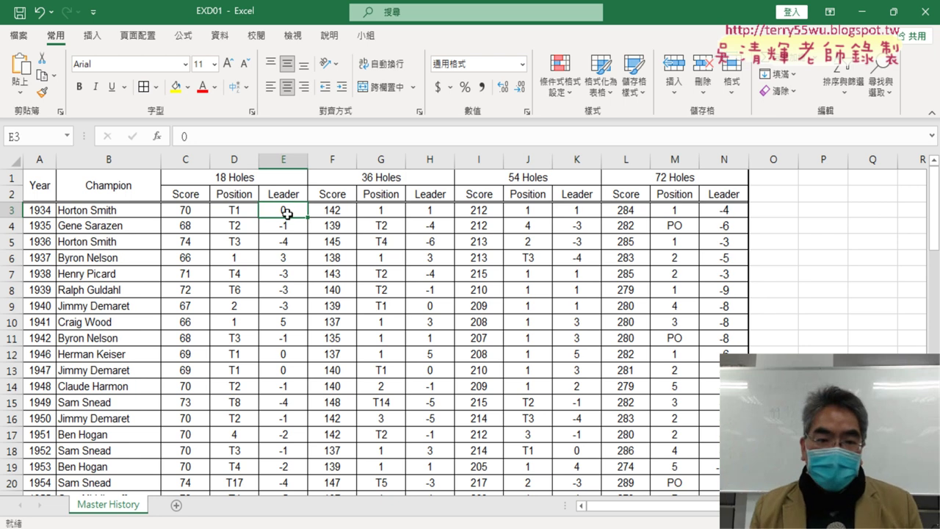
drag(286, 208, 284, 402)
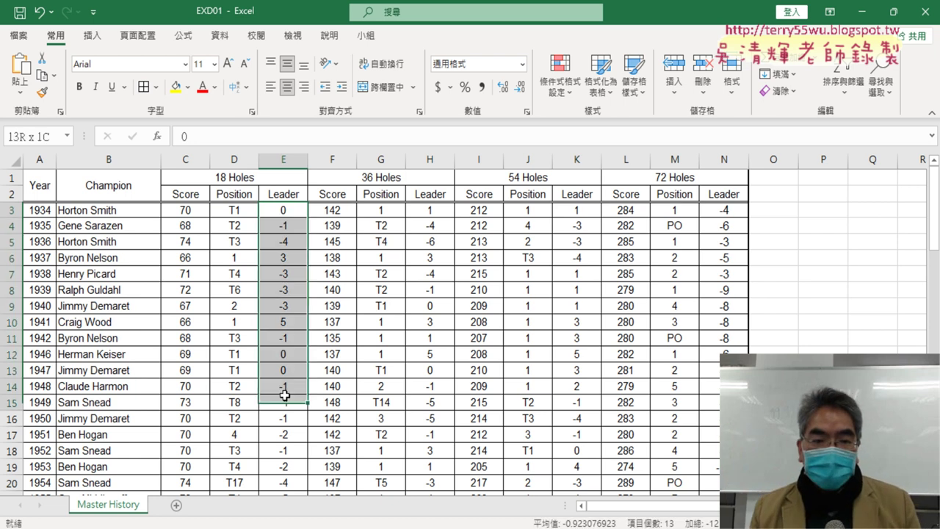
click(287, 211)
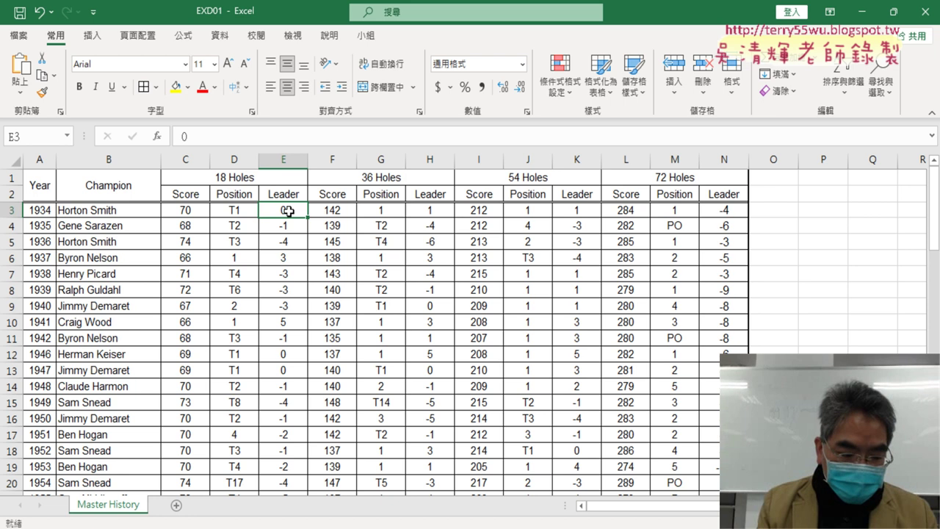
key(ctrl+shift+Down)
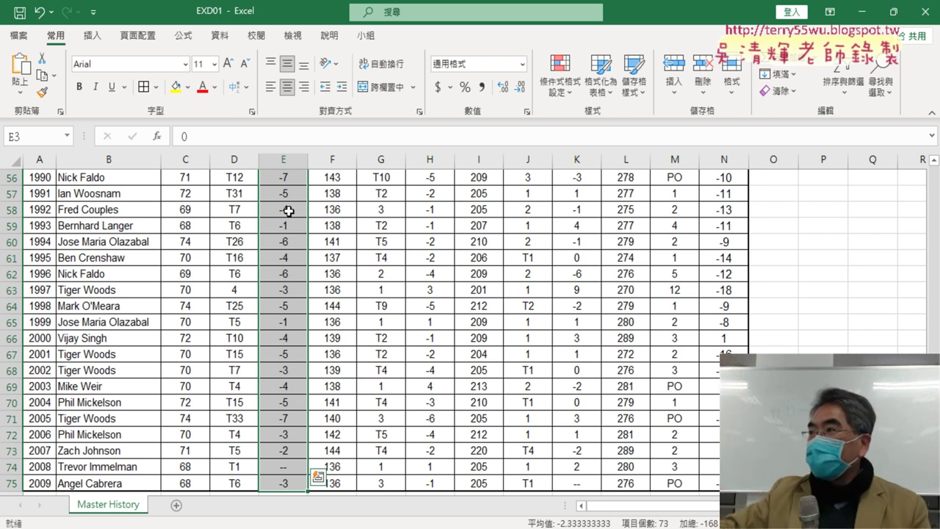
scroll(289, 210, up, 6)
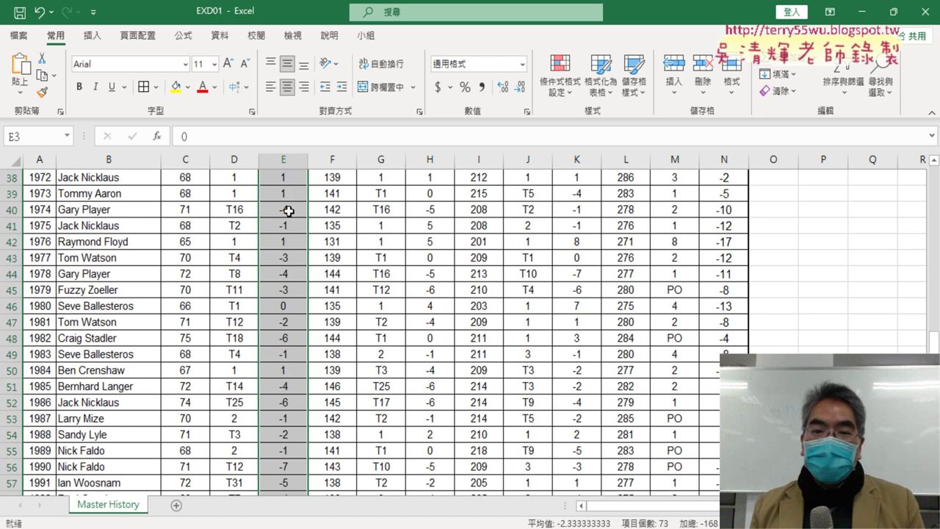
scroll(289, 211, up, 6)
scroll(289, 211, up, 7)
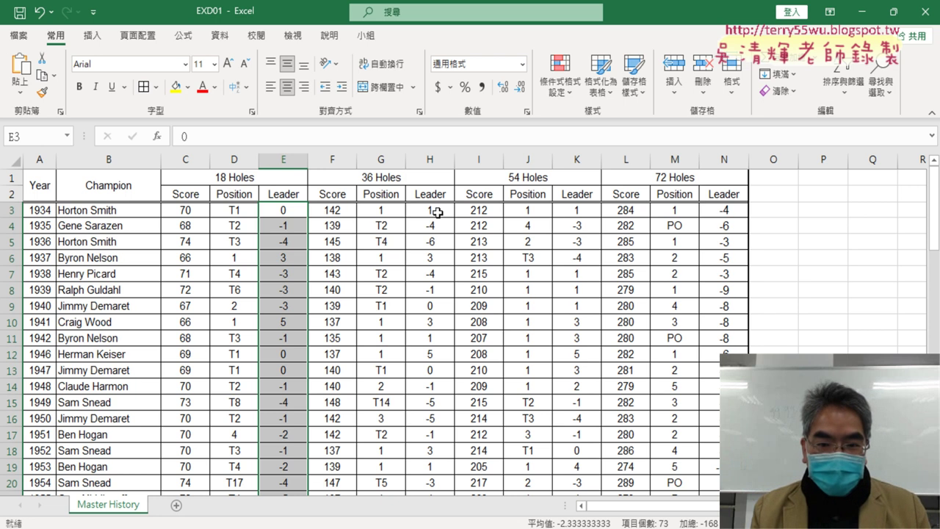
Add H3:H75 and K3:K75 to the selection and bring back the task PDF.
click(438, 212)
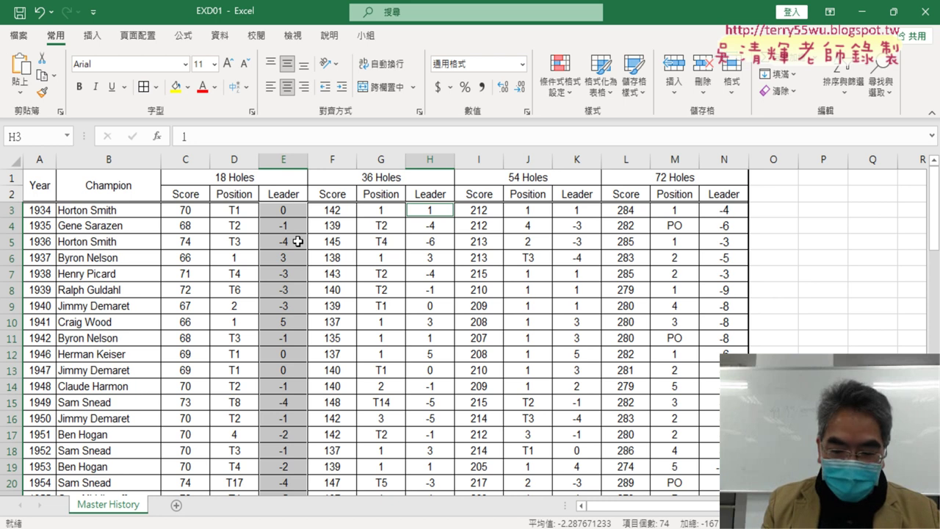
scroll(297, 242, down, 18)
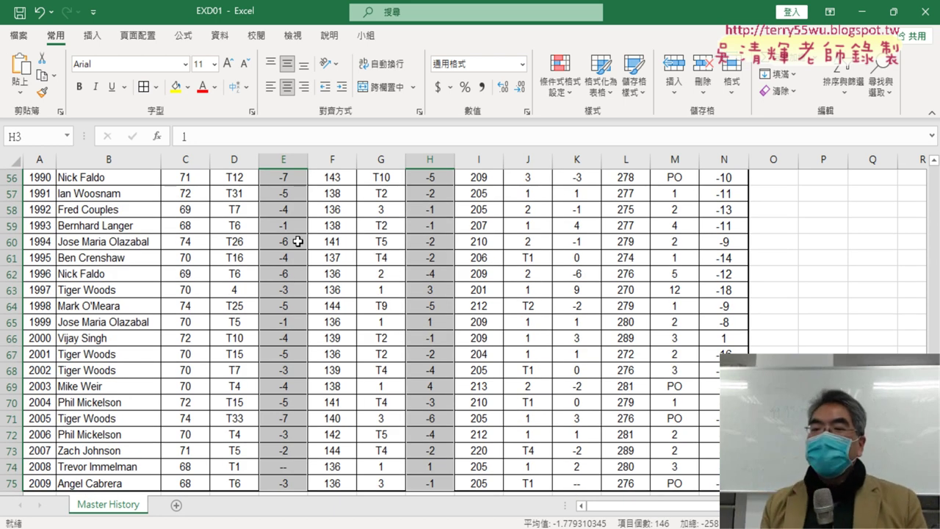
scroll(298, 242, up, 8)
scroll(297, 242, up, 8)
scroll(298, 242, up, 3)
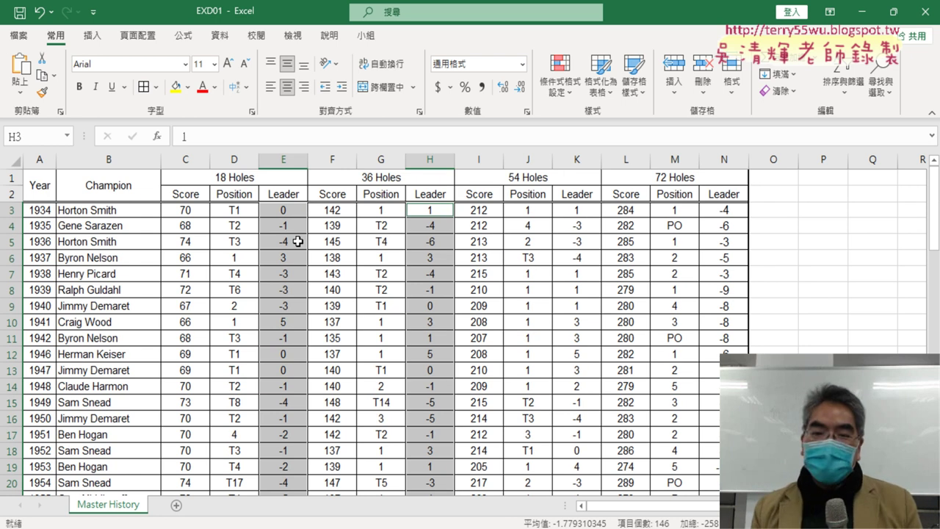
ctrl+click(588, 213)
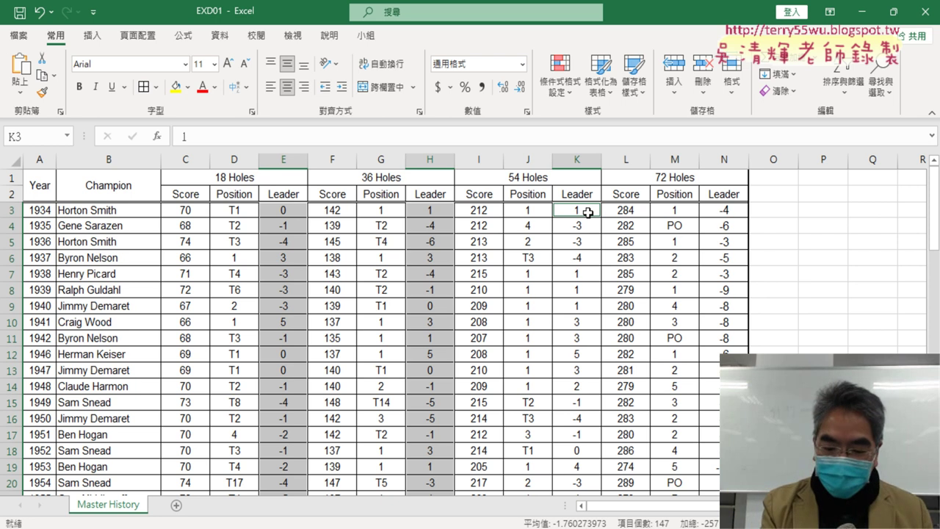
key(ctrl+shift+Down)
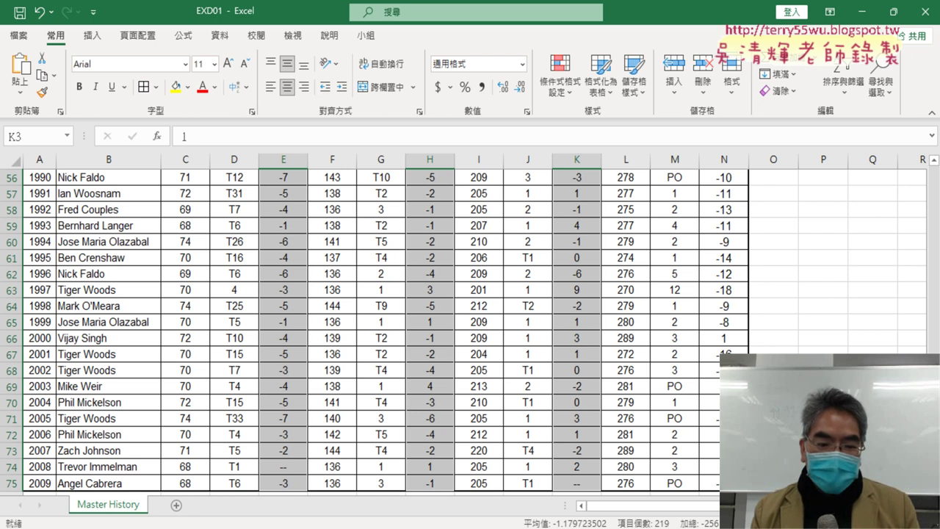
click(264, 526)
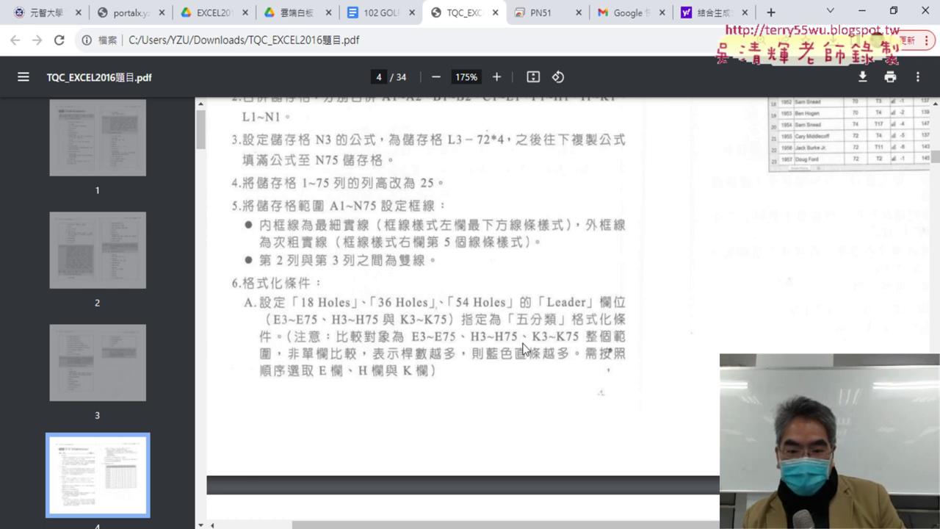
Apply the 5 Ratings icon set to columns E, H and K, then return to the PDF.
click(863, 11)
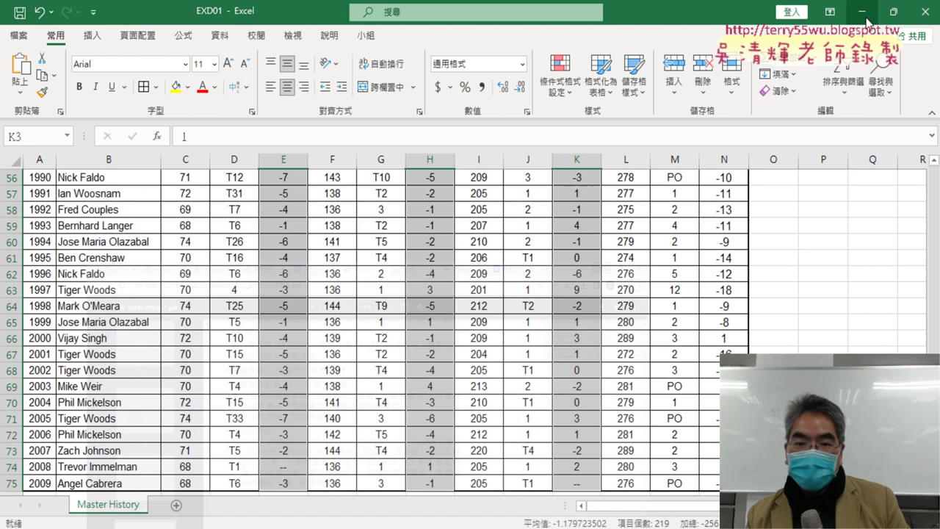
click(559, 95)
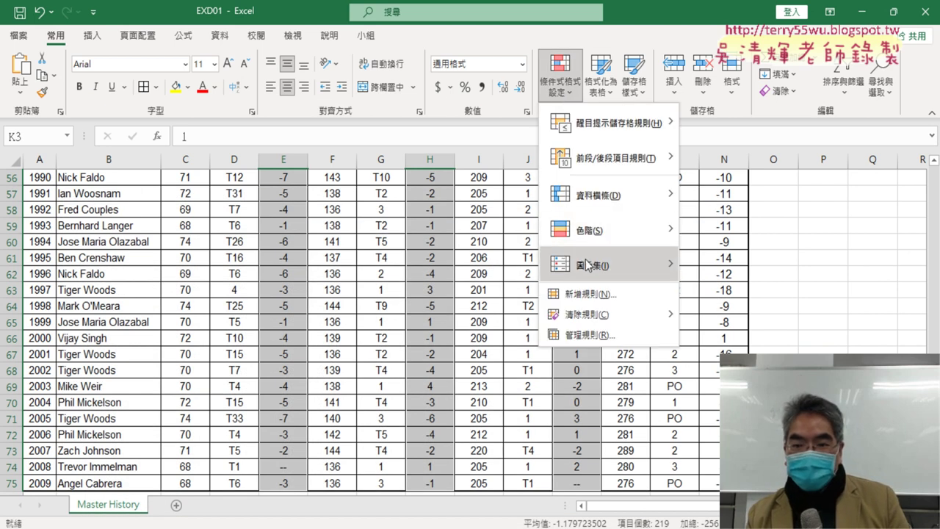
mouse_move(587, 265)
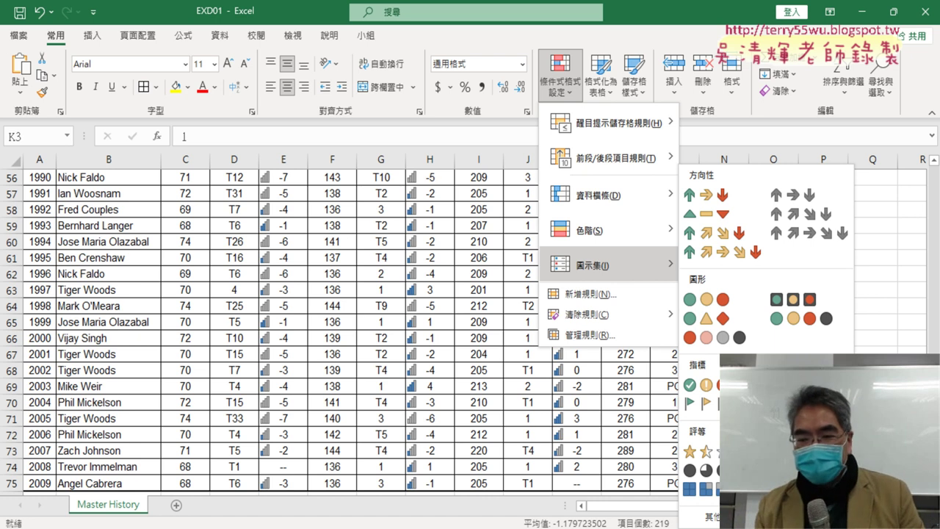
key(Escape)
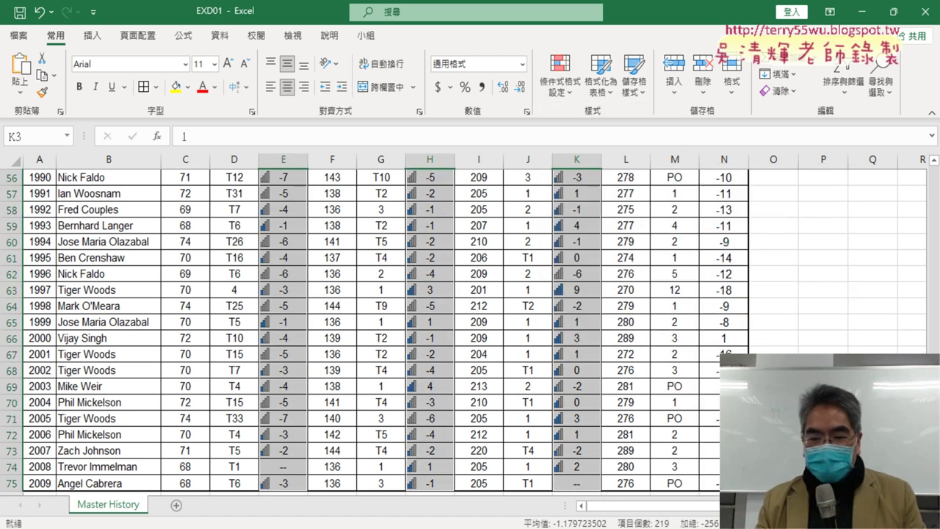
scroll(560, 354, up, 5)
scroll(560, 354, up, 2)
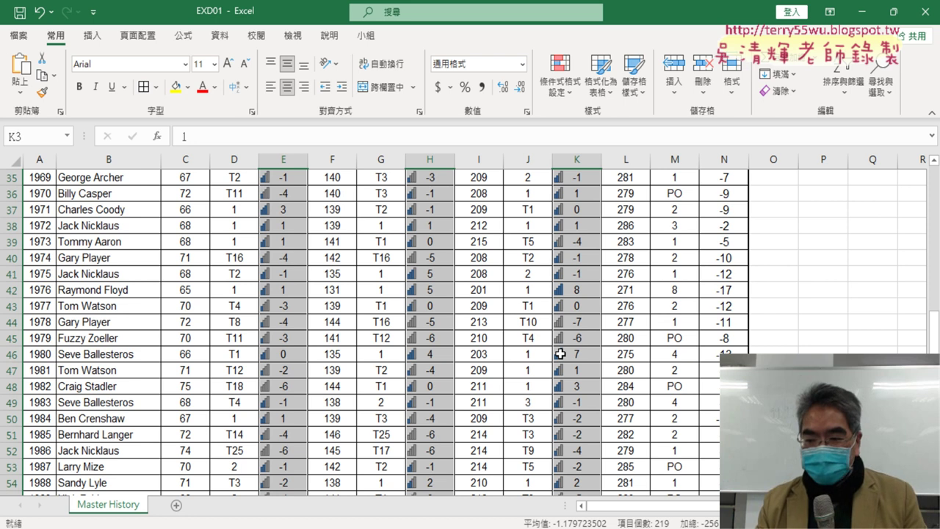
scroll(561, 354, up, 6)
scroll(561, 354, up, 3)
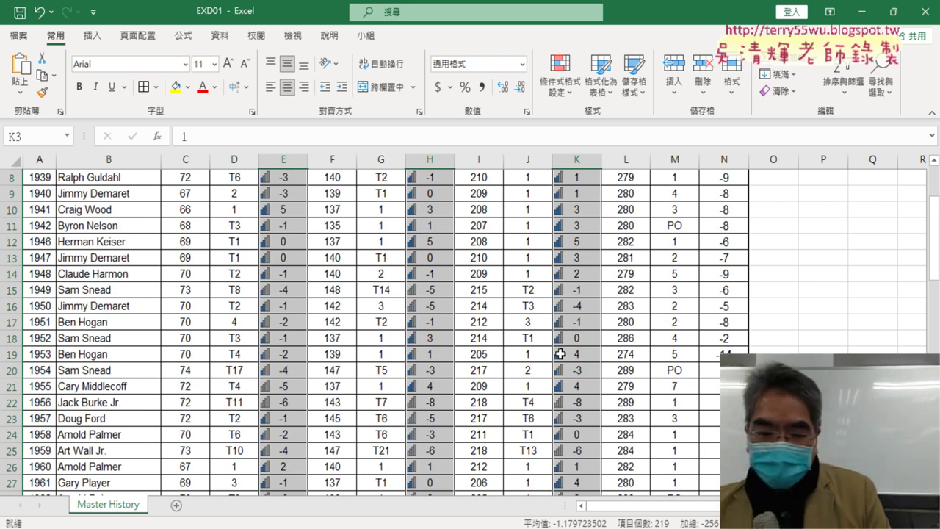
key(alt+Tab)
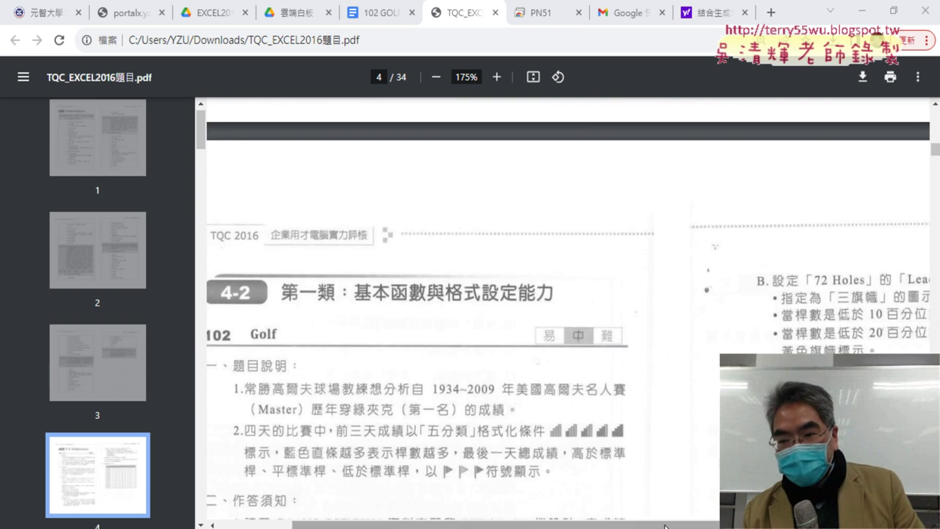
Scroll the PDF to read items 6B, 7 and 8 on flags, green fill and saving.
drag(668, 521, 848, 522)
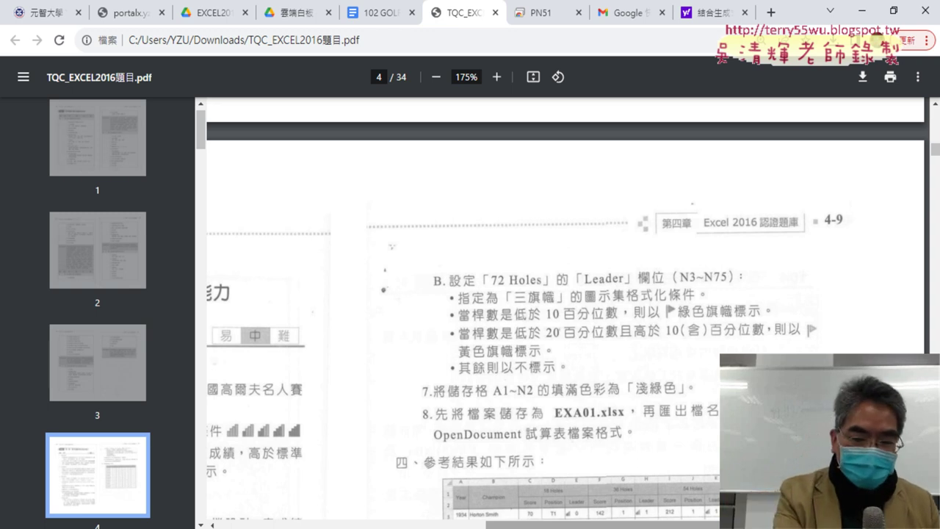
scroll(565, 309, down, 1)
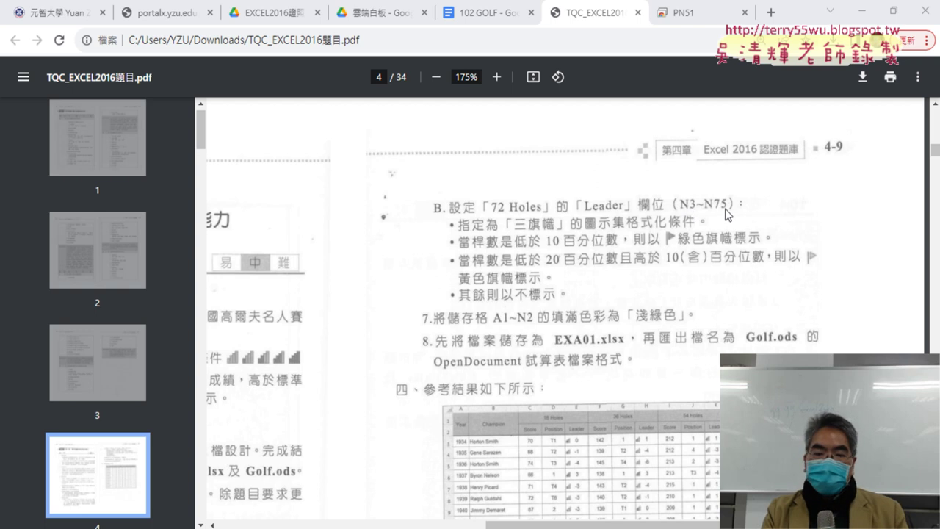
Back in Excel, select the 72 Holes Leader values N3:N75.
key(alt+Tab)
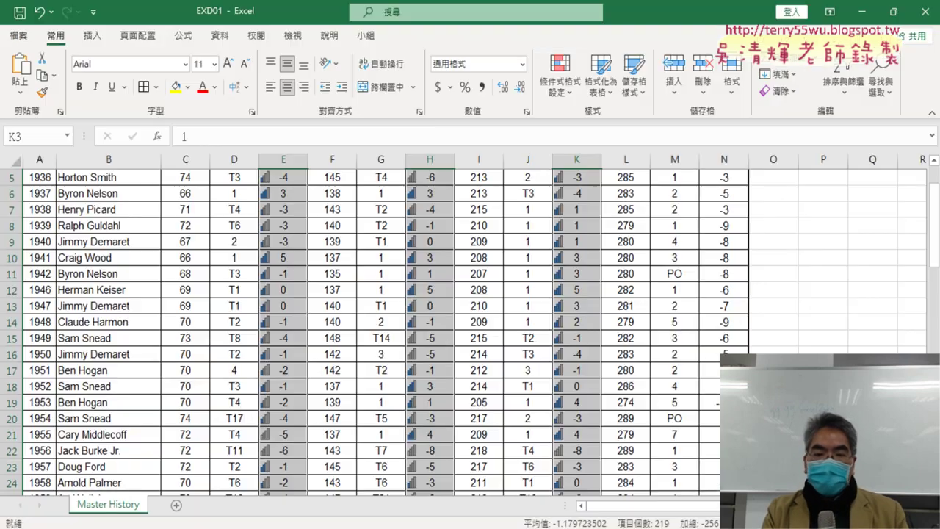
scroll(667, 315, up, 2)
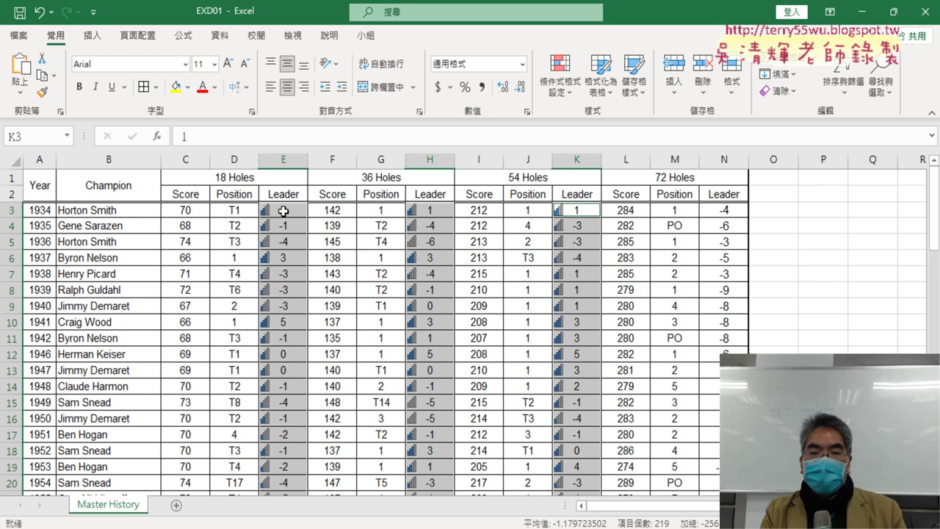
click(735, 213)
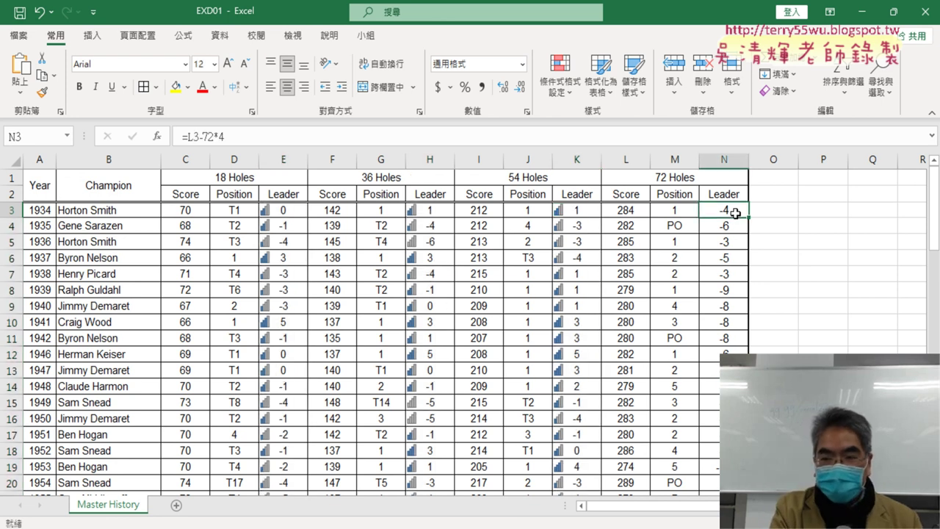
key(ctrl+shift+Down)
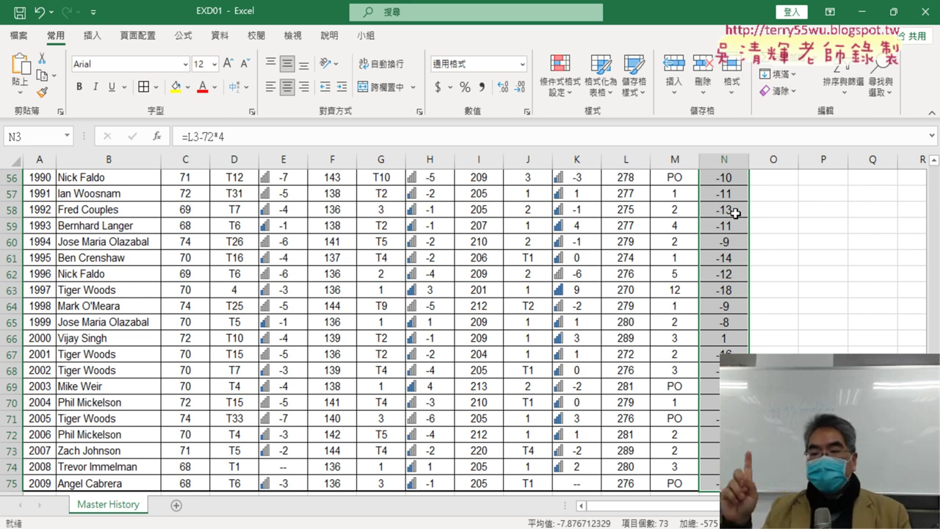
scroll(780, 242, up, 4)
scroll(781, 242, up, 8)
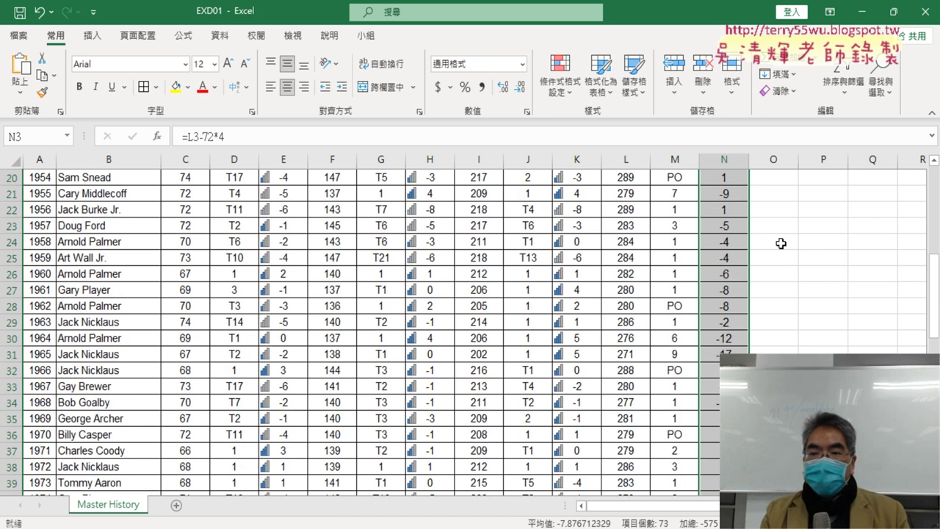
scroll(781, 242, up, 7)
Browse the Conditional Formatting menu, then reopen it to start a new rule.
click(559, 90)
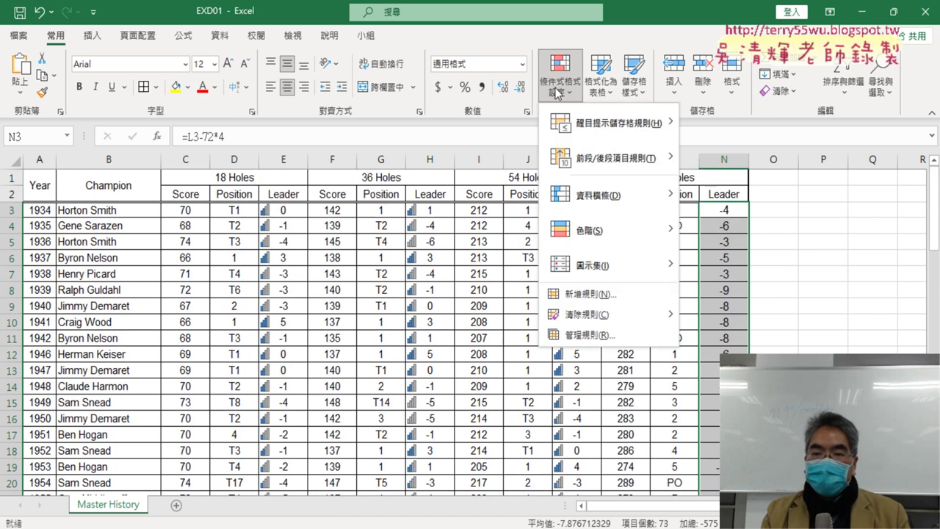
mouse_move(594, 265)
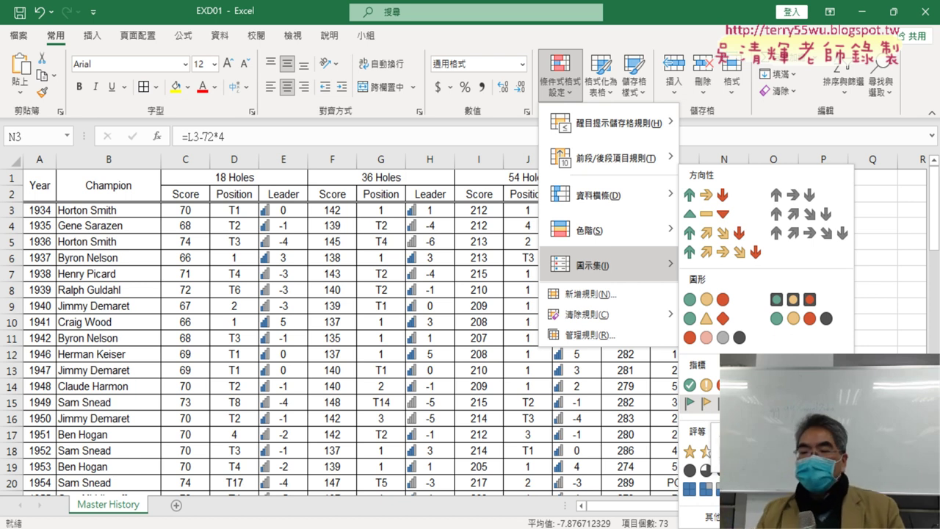
key(Escape)
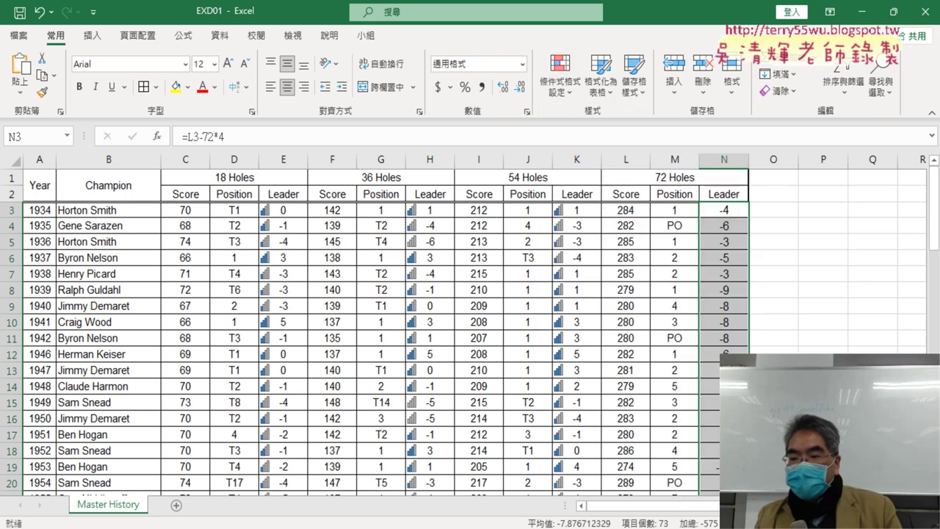
scroll(858, 338, down, 2)
scroll(858, 338, down, 1)
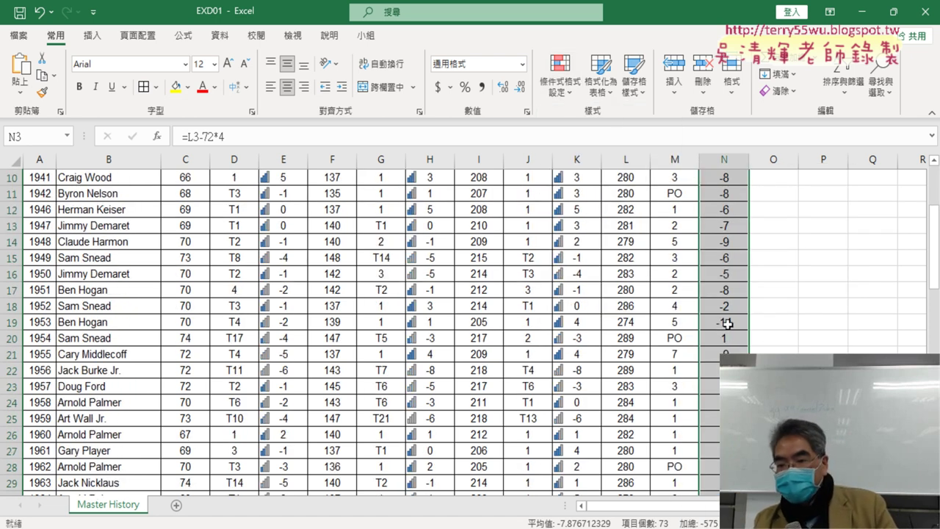
scroll(727, 323, down, 4)
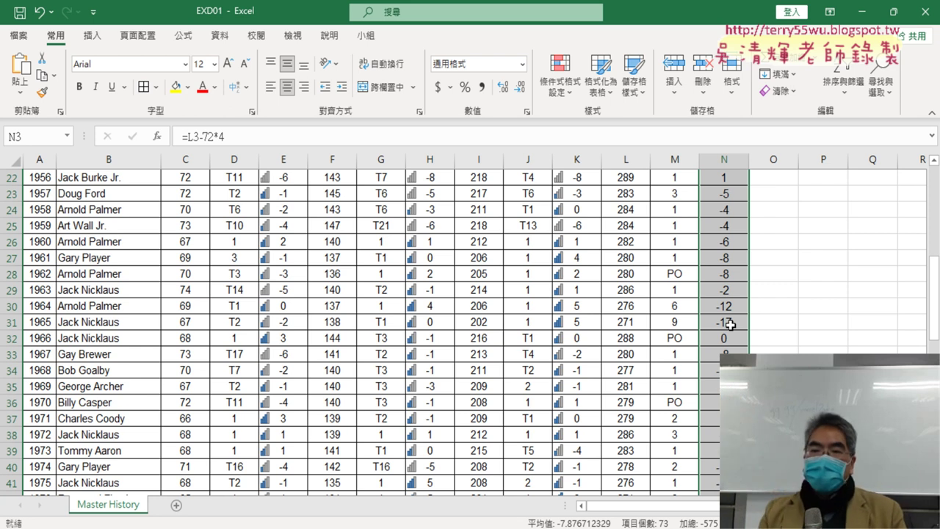
click(560, 77)
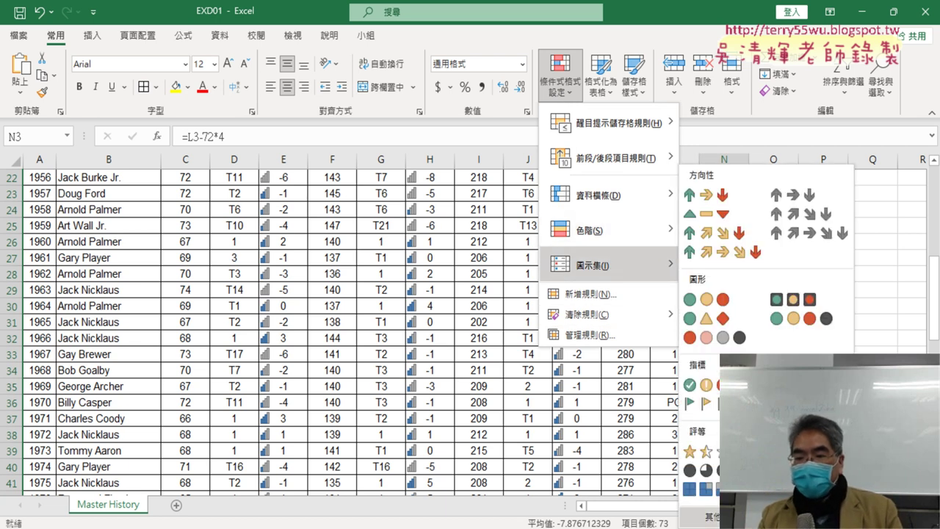
Start a new formatting rule for column N using the 3 Flags icon style.
click(701, 517)
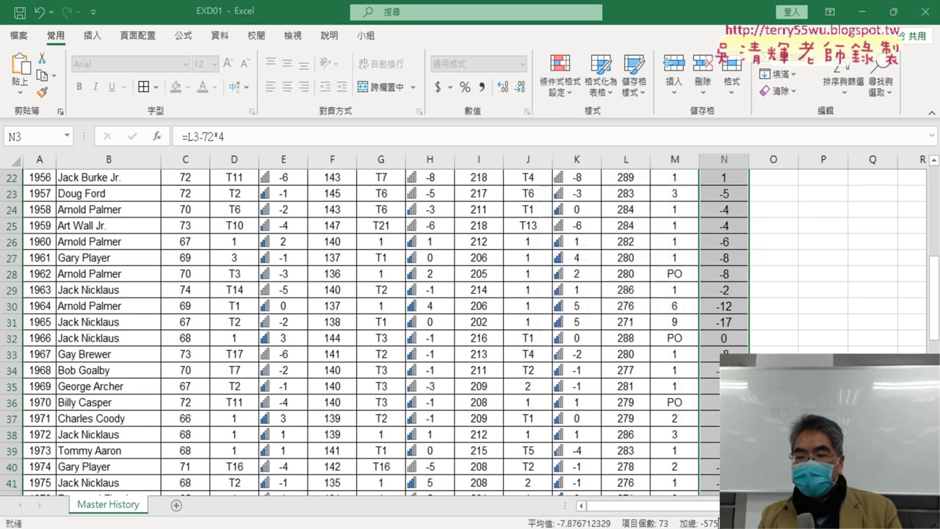
drag(473, 170, 481, 56)
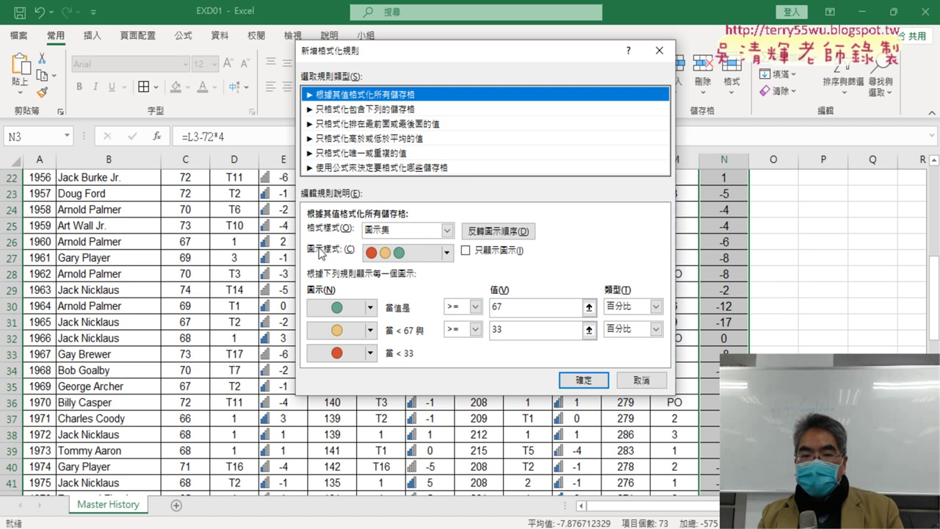
click(446, 253)
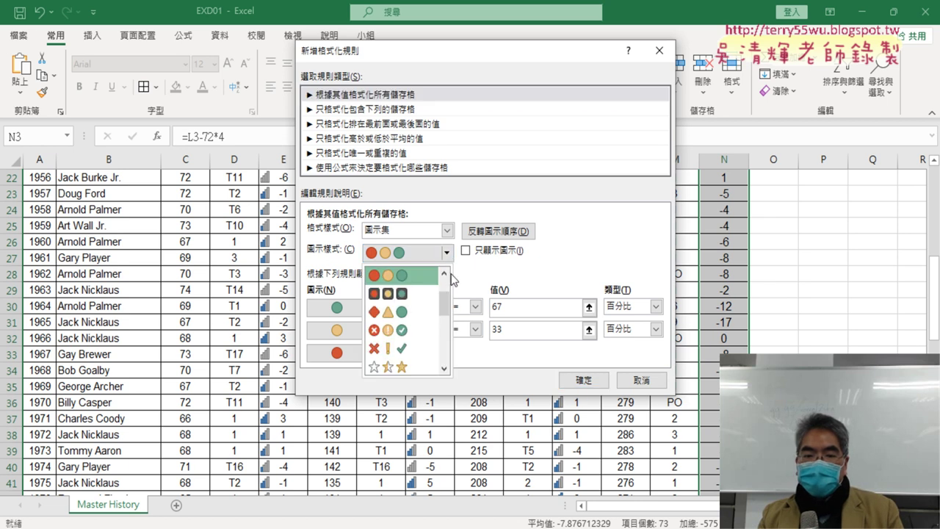
scroll(447, 293, up, 1)
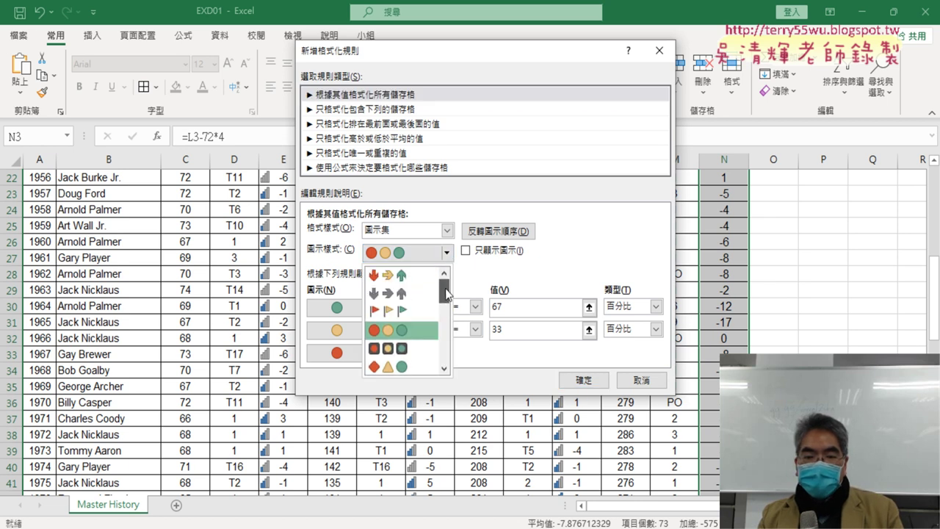
click(400, 311)
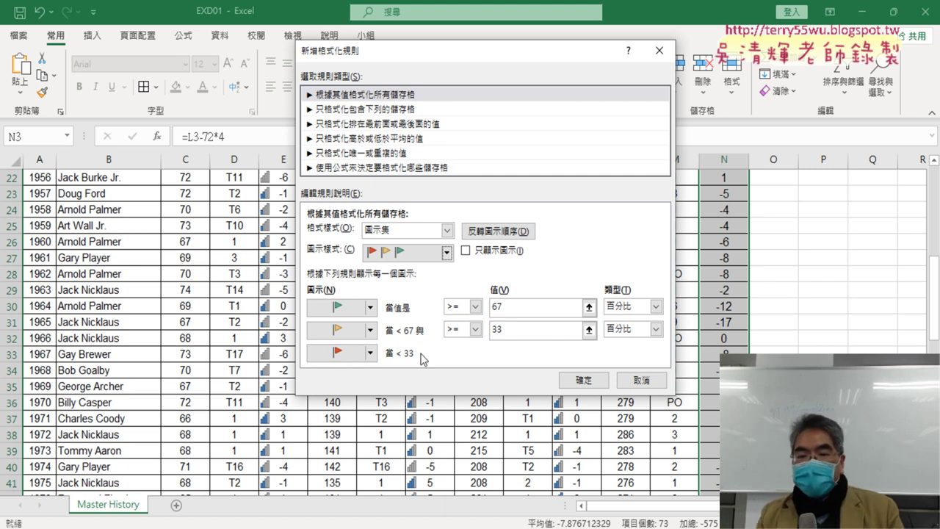
Set both threshold types to Percentile and check item 6B in the task PDF.
click(634, 307)
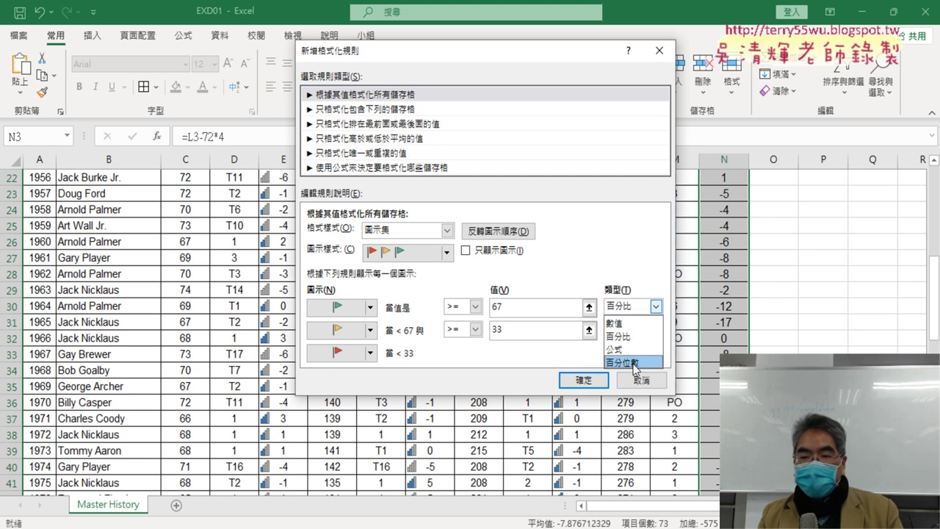
click(633, 363)
click(634, 330)
click(633, 387)
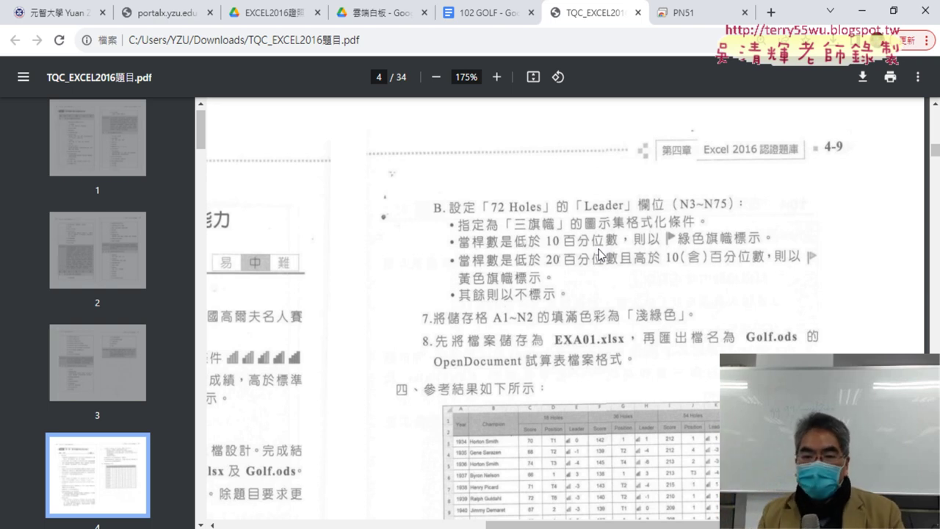
click(863, 13)
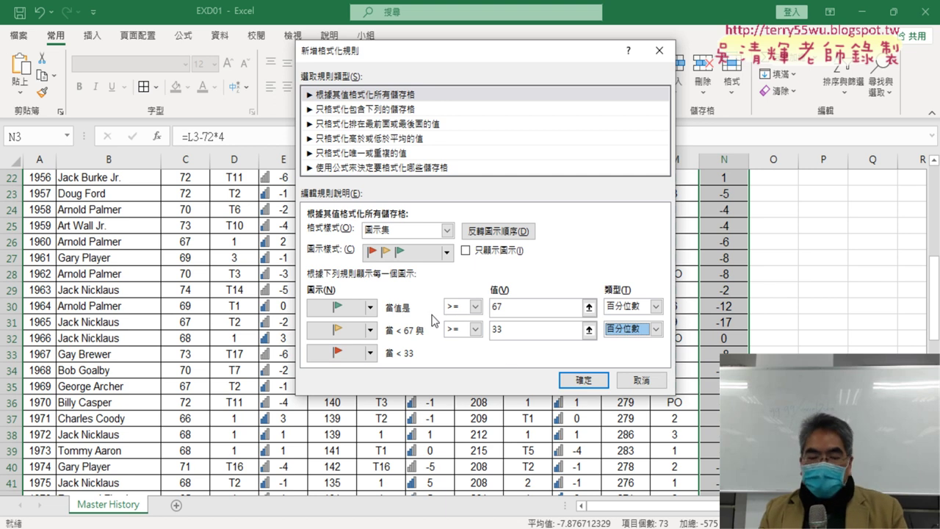
key(alt+Tab)
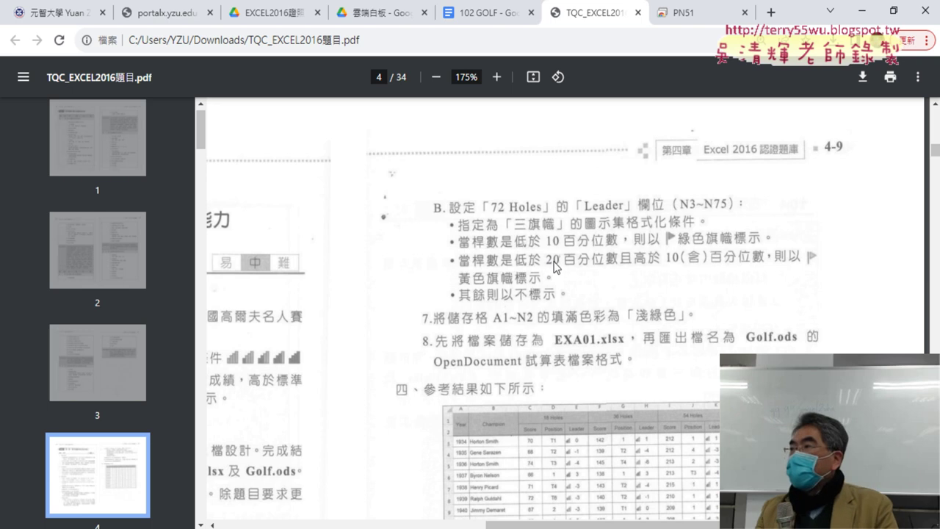
Give the top range No Cell Icon with a threshold value of 20.
click(861, 11)
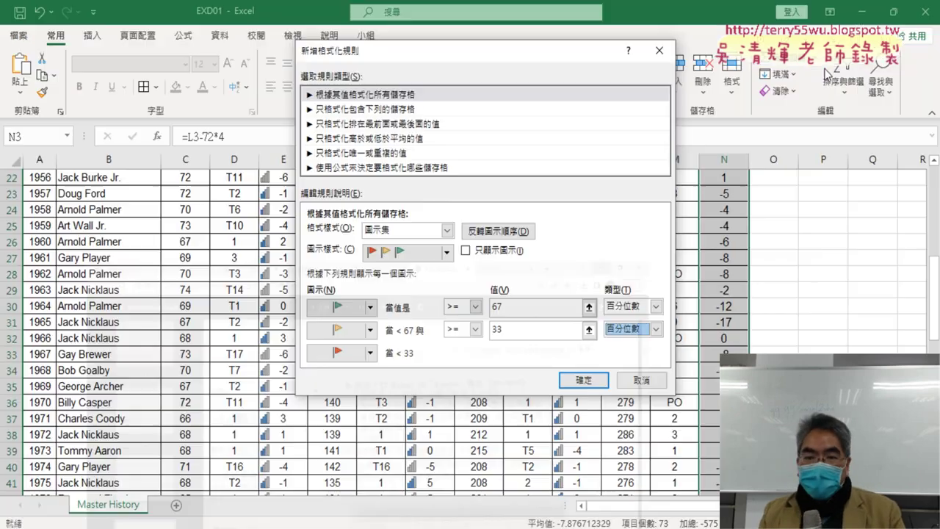
click(373, 308)
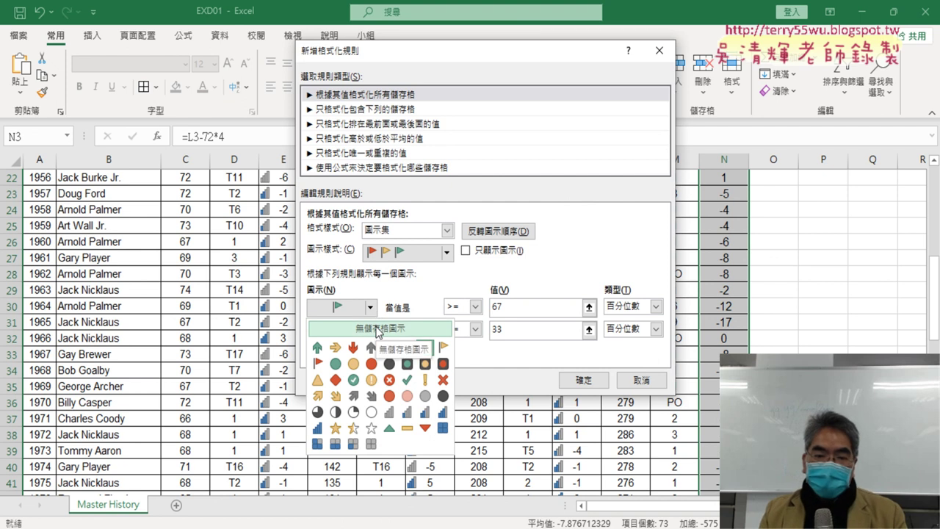
click(378, 330)
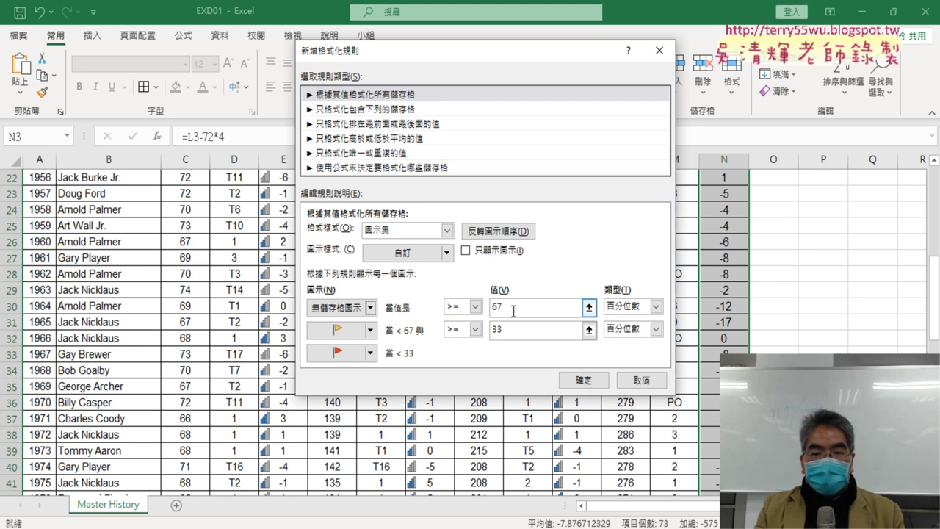
key(Tab)
text(20)
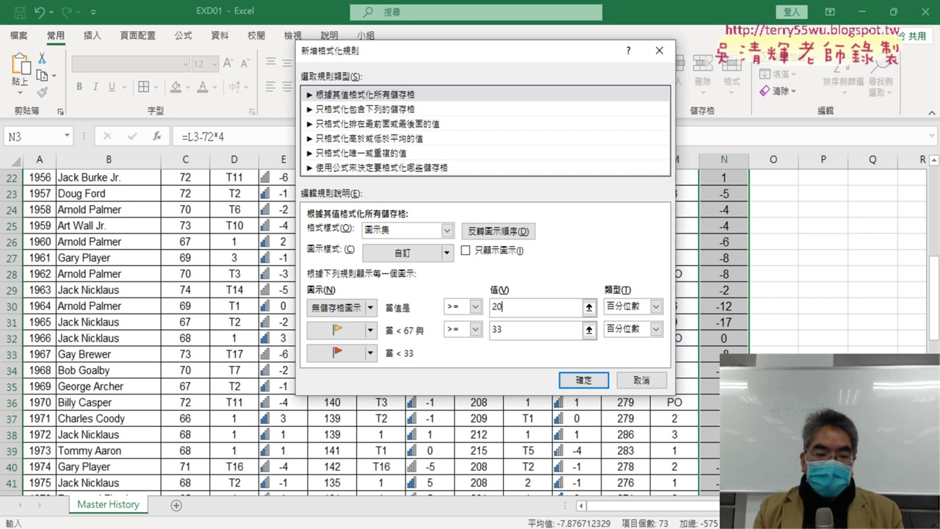
Set the second threshold value to 10, checking the PDF's flag cutoffs.
key(alt+Tab)
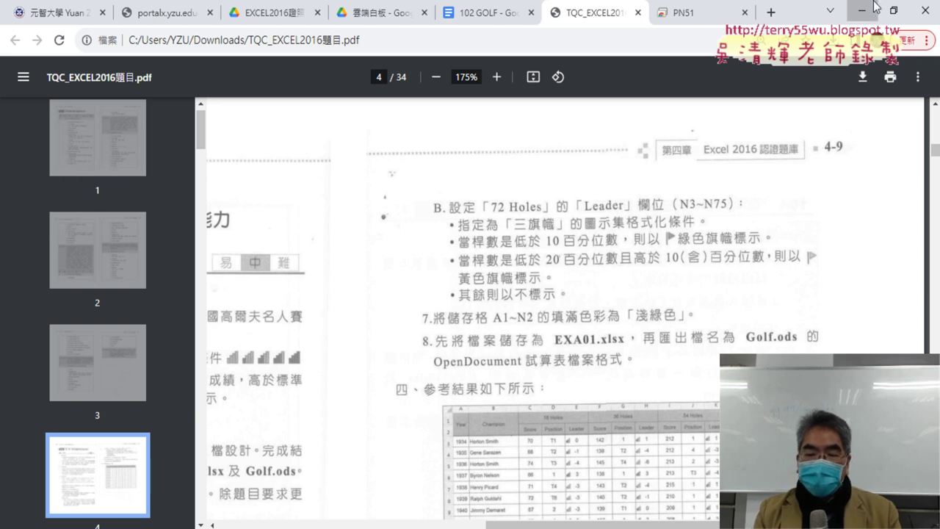
key(alt+Tab)
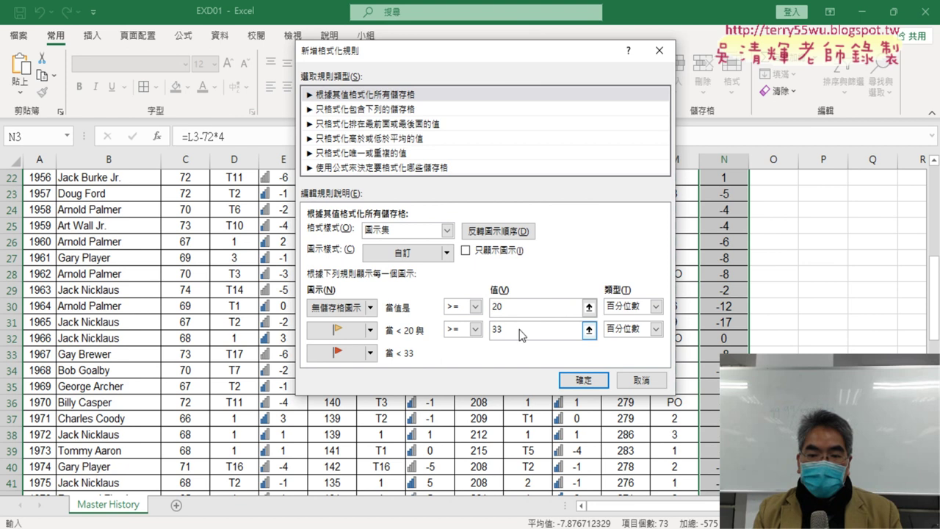
click(490, 332)
text(10)
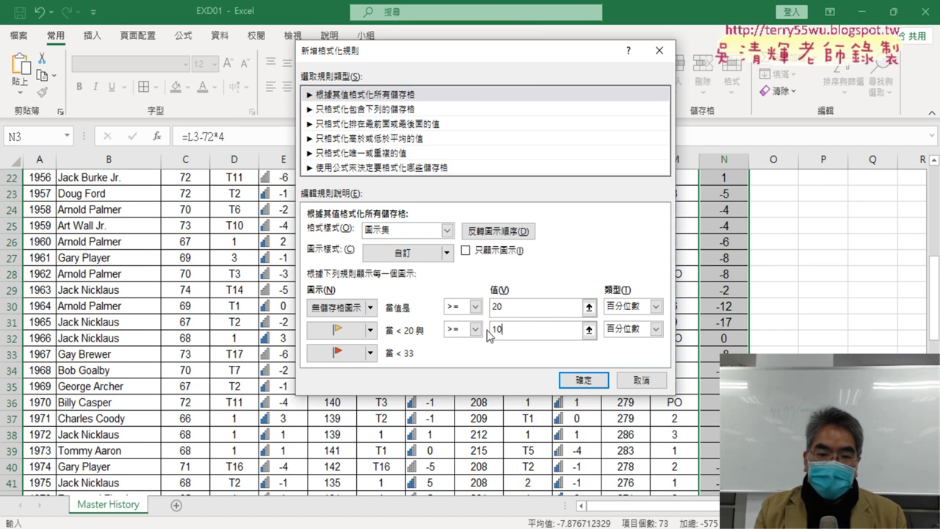
click(518, 314)
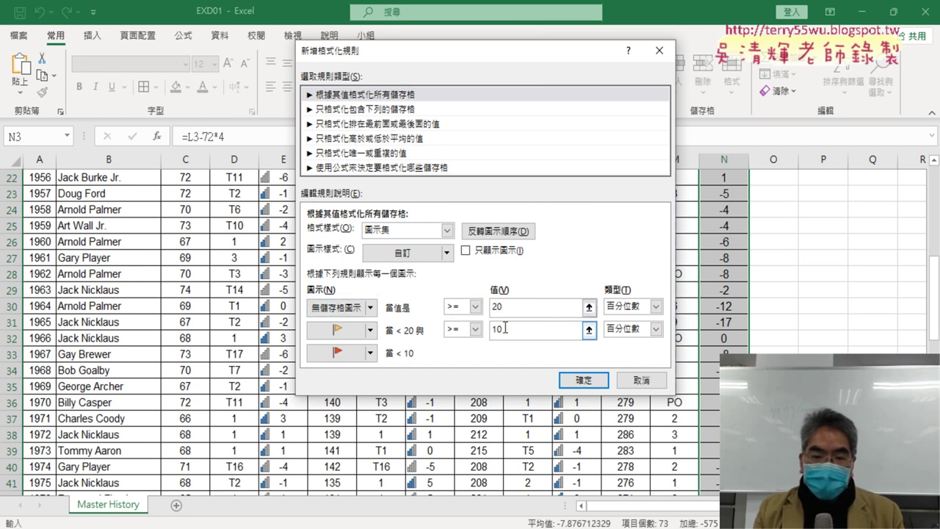
click(579, 330)
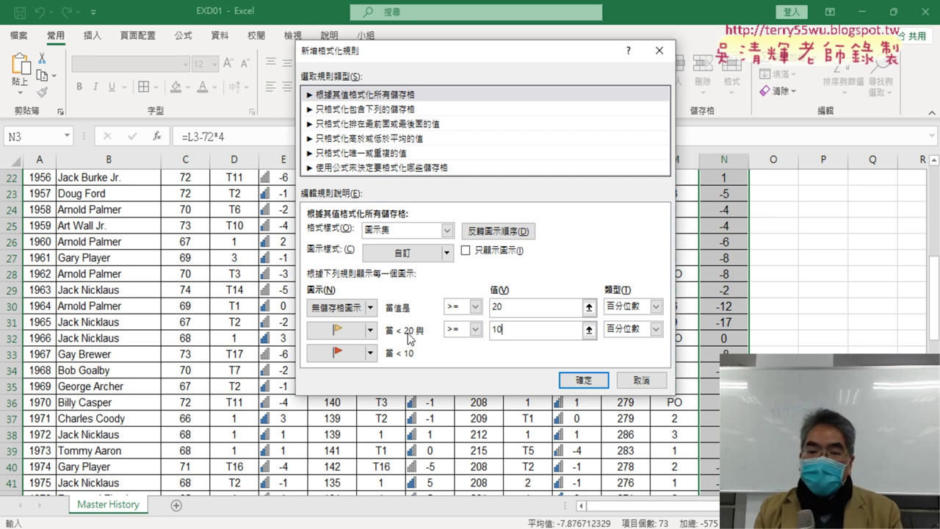
double_click(493, 330)
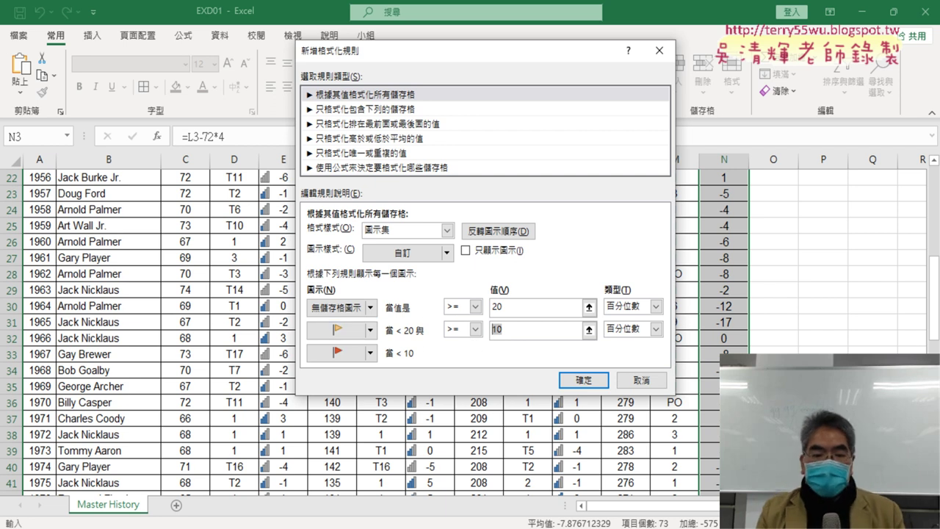
key(alt+Tab)
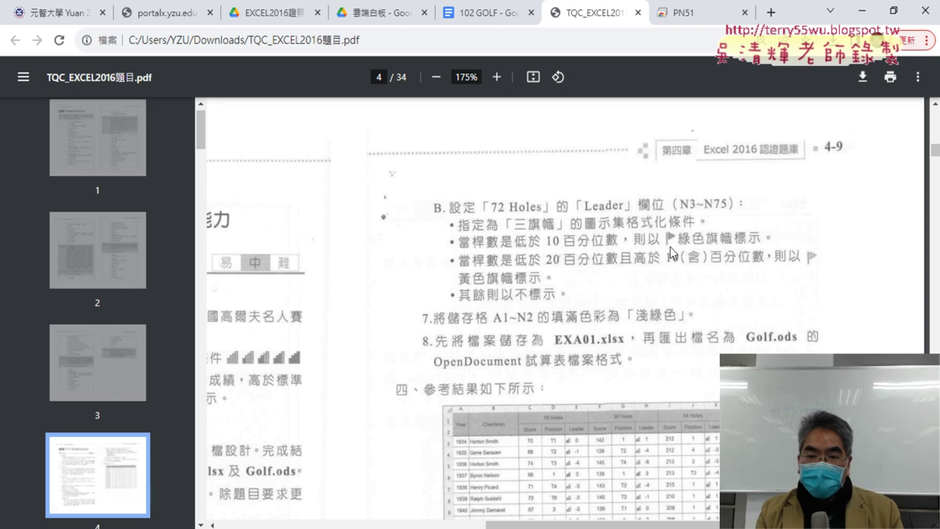
click(862, 11)
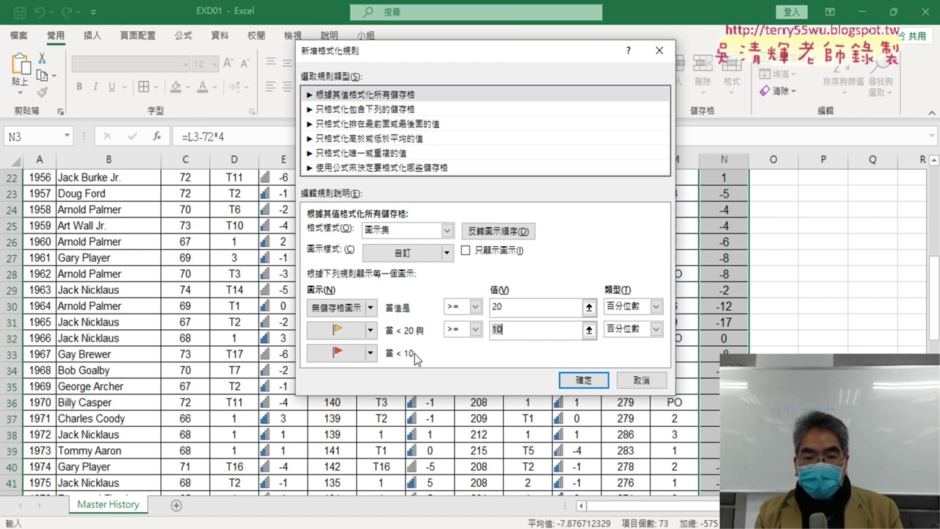
Switch the below-10 icon from red to a green flag and check the percentile wording in the PDF.
click(370, 353)
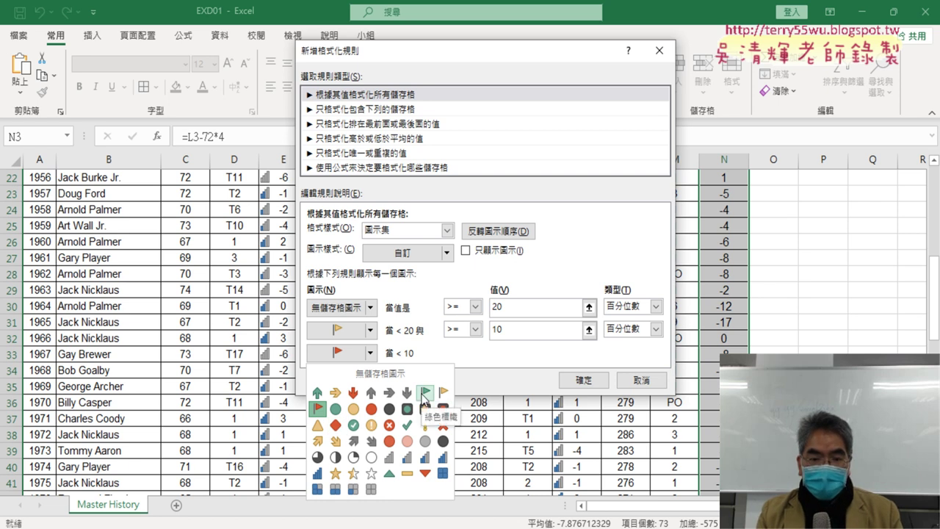
click(425, 394)
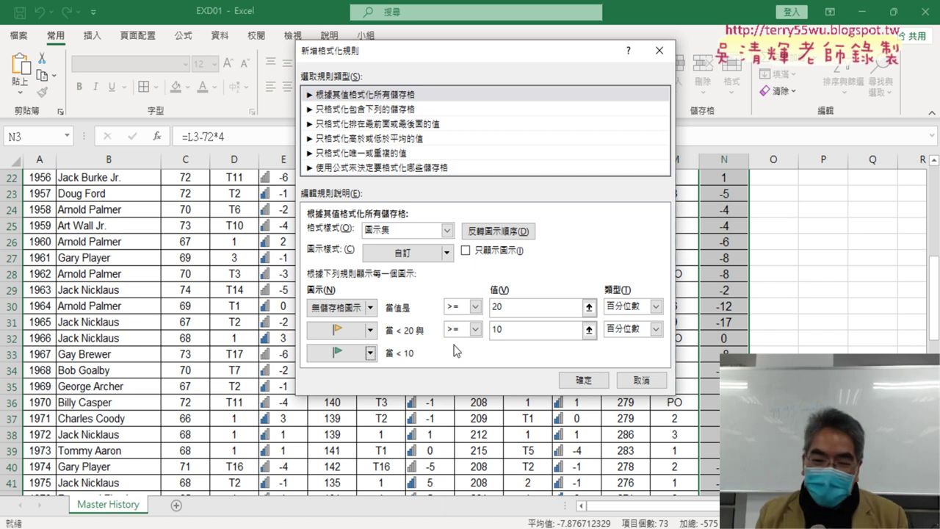
key(alt+Tab)
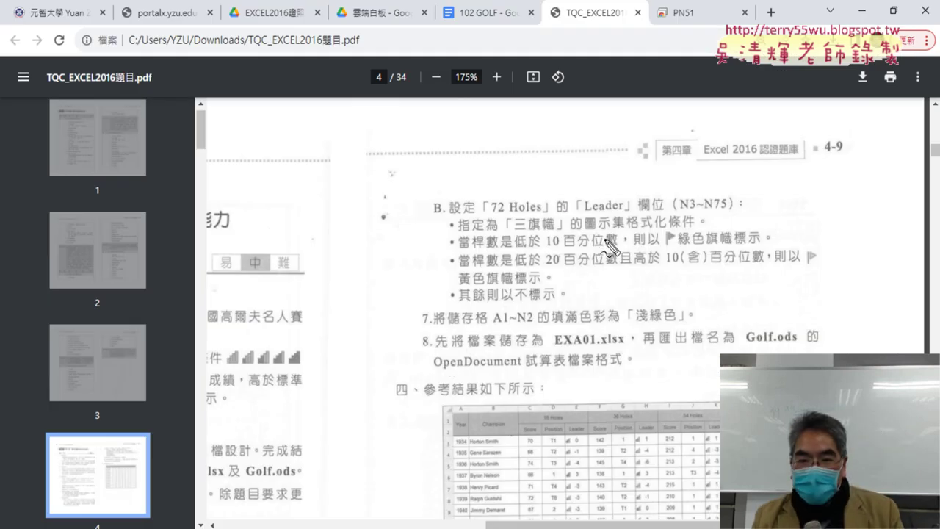
drag(567, 250, 619, 249)
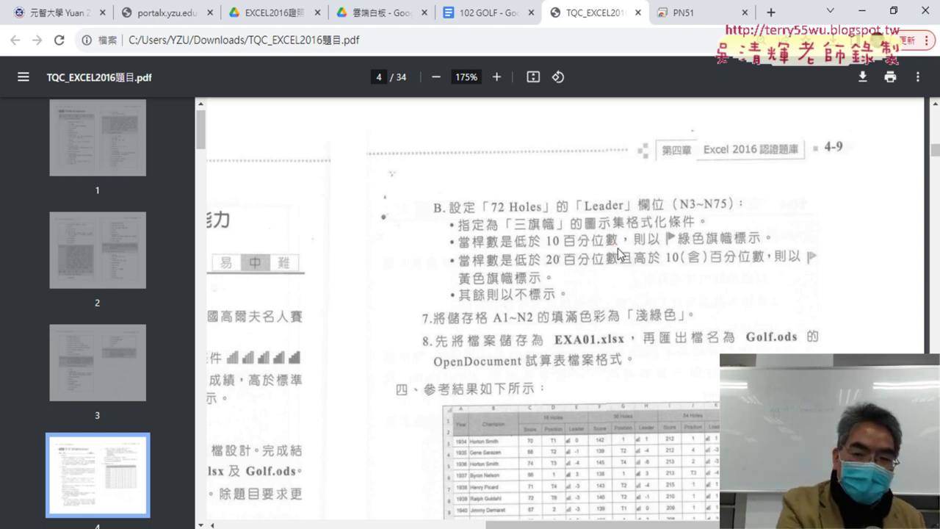
key(alt+Tab)
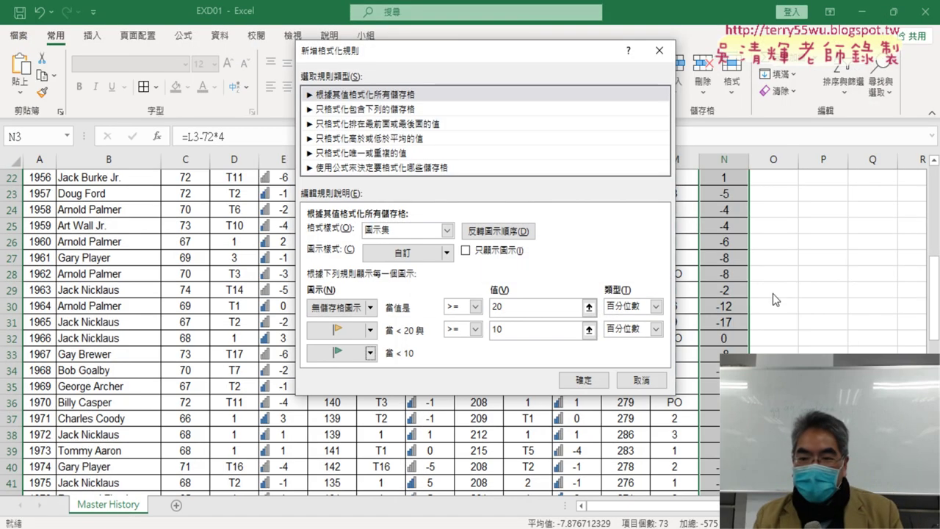
Set the top range to Percentile 20 with no icon, keep 10 for the yellow flag, and apply the rule.
click(655, 307)
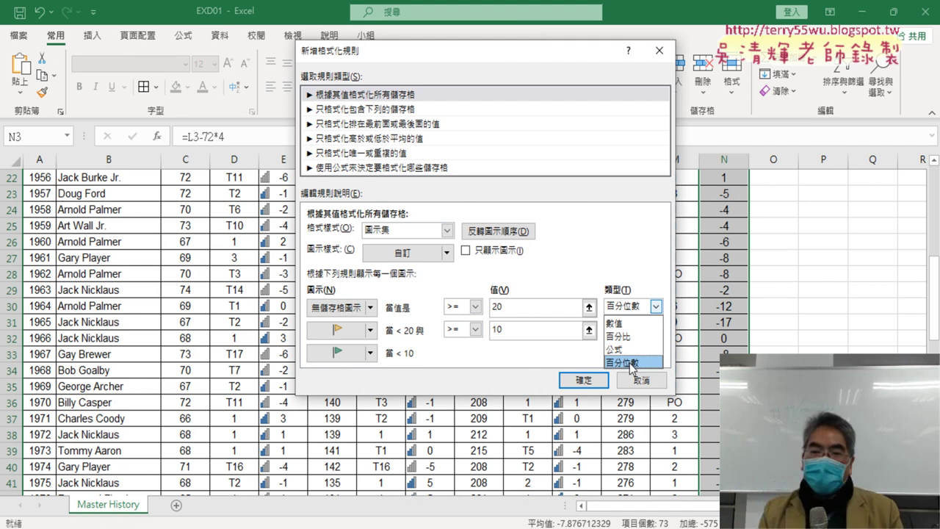
click(607, 235)
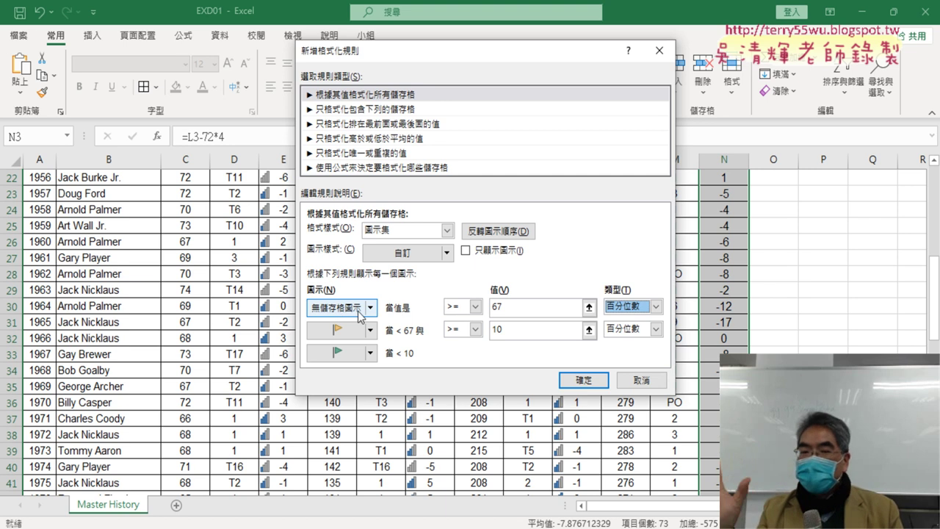
click(363, 313)
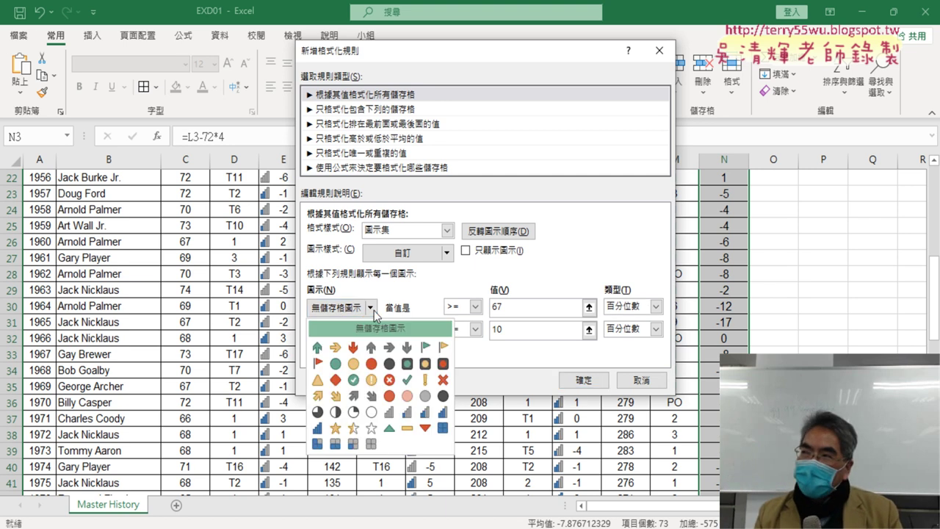
click(371, 332)
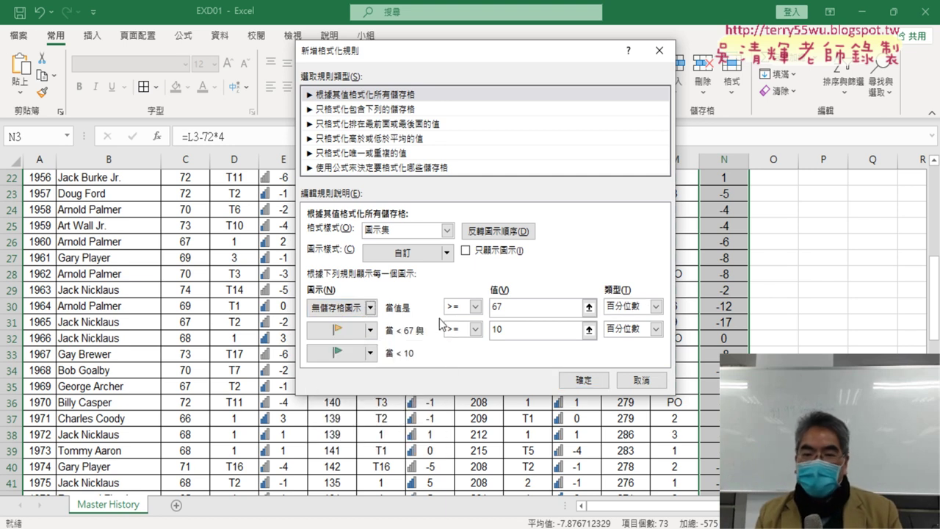
double_click(495, 309)
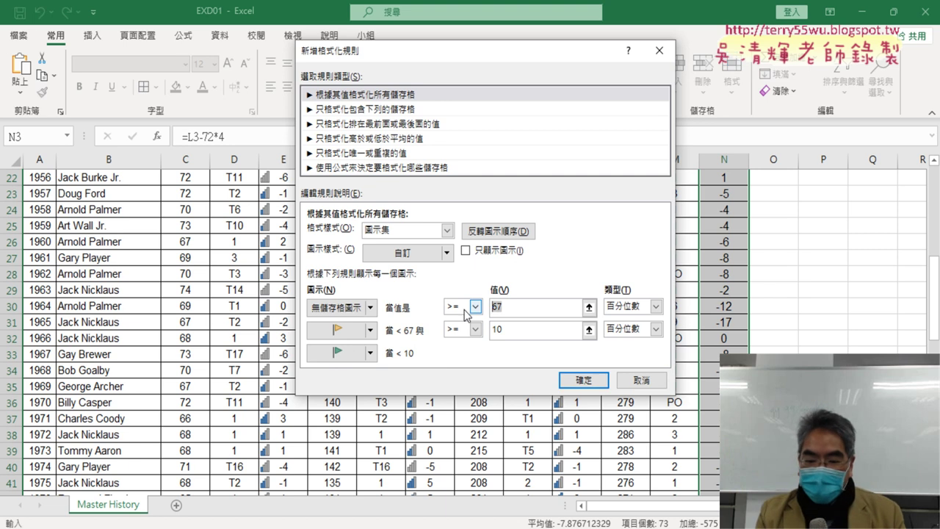
text(20)
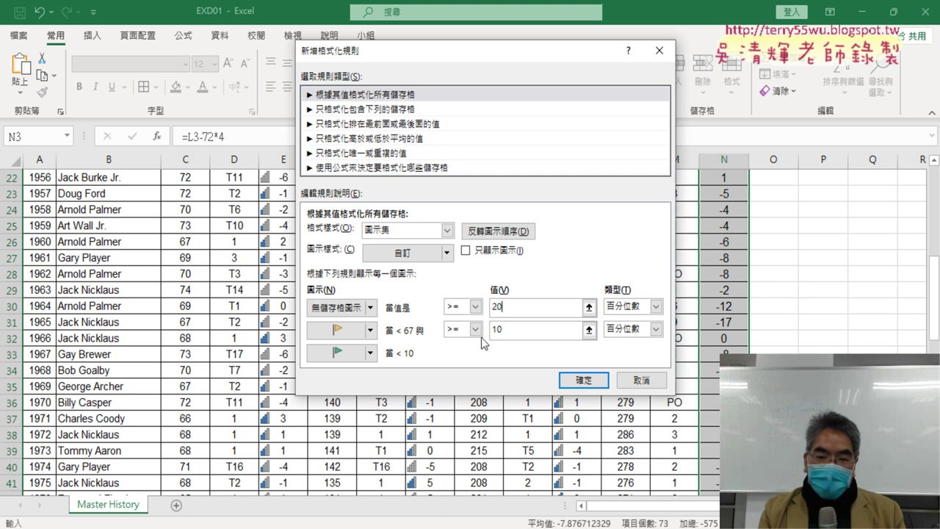
key(Tab)
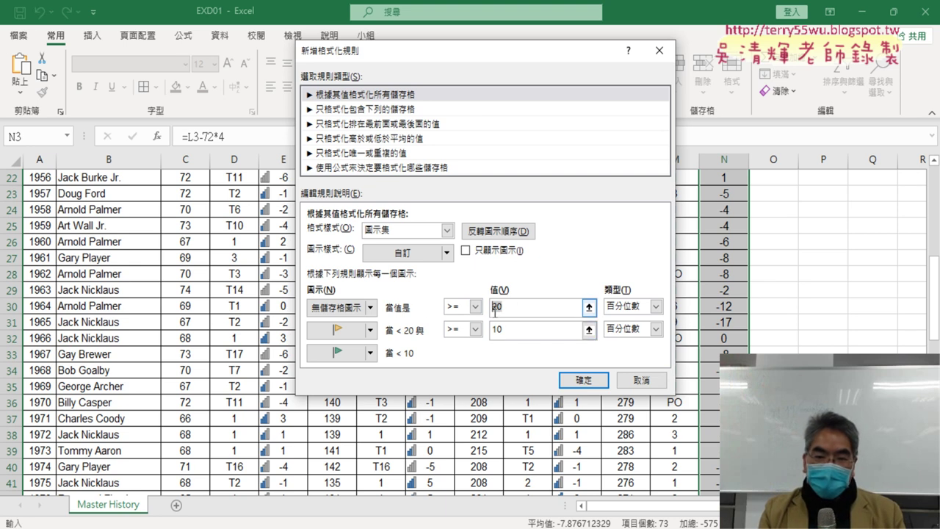
key(Tab)
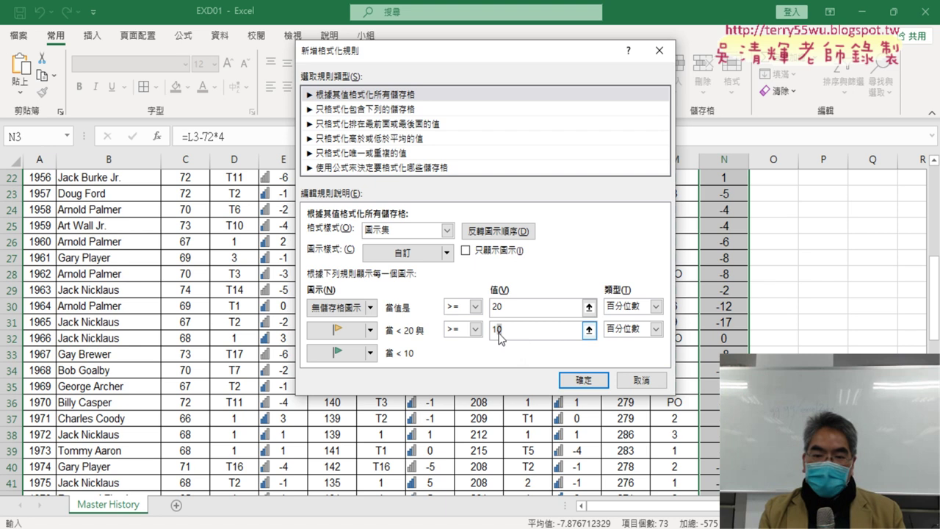
click(490, 334)
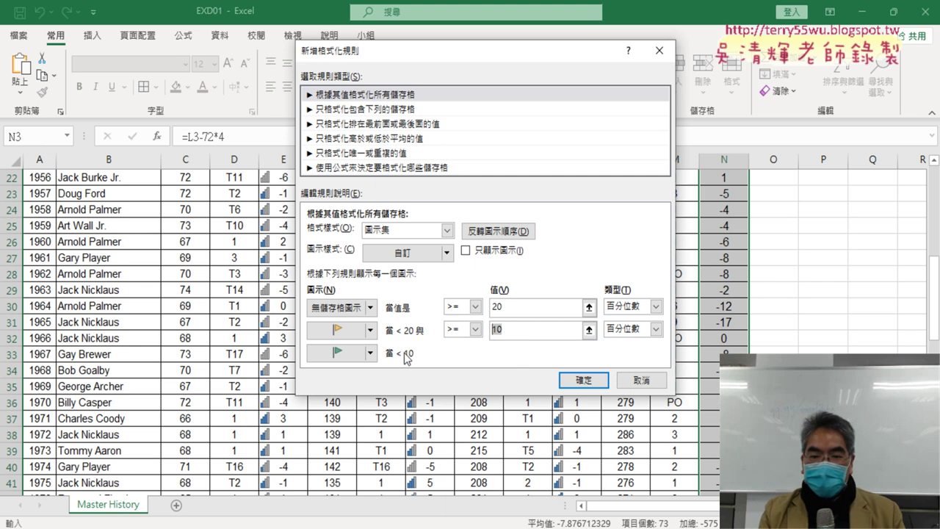
click(575, 381)
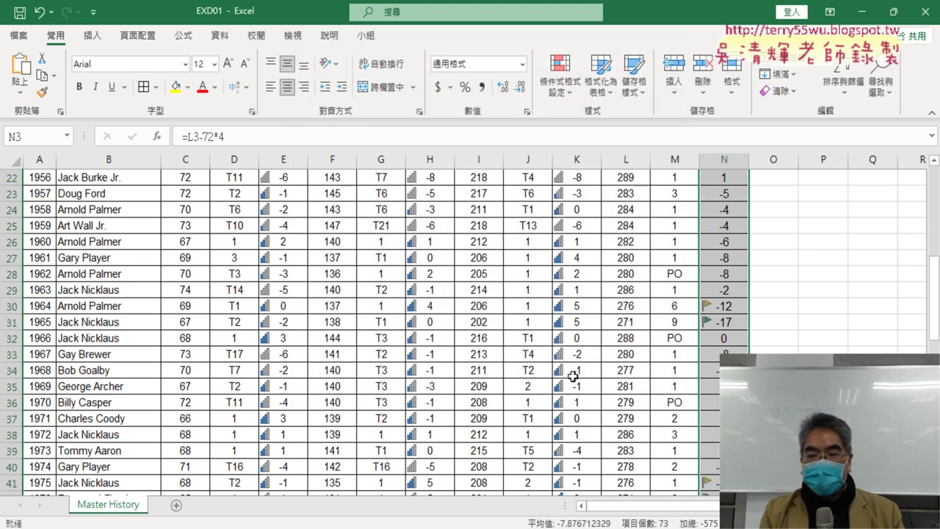
Inspect the flagged Leader values: green on -17, yellow on -12.
click(814, 386)
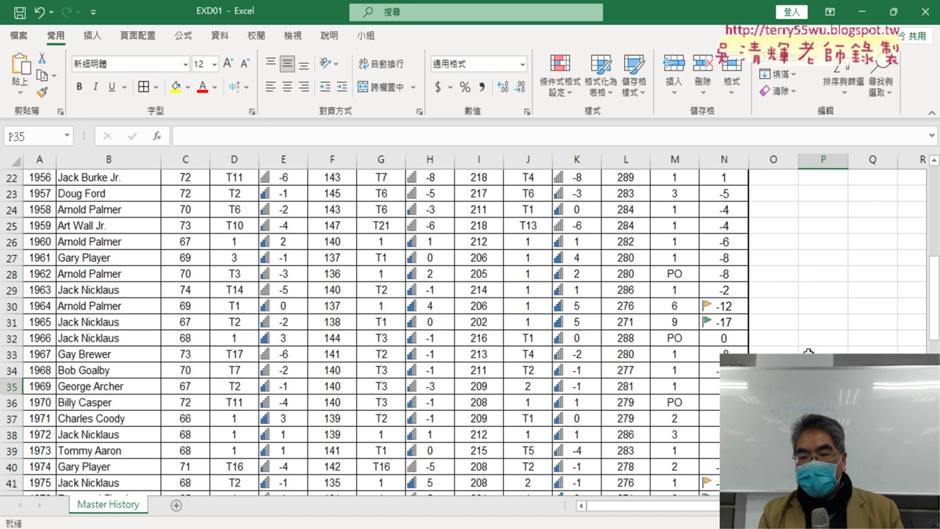
click(730, 325)
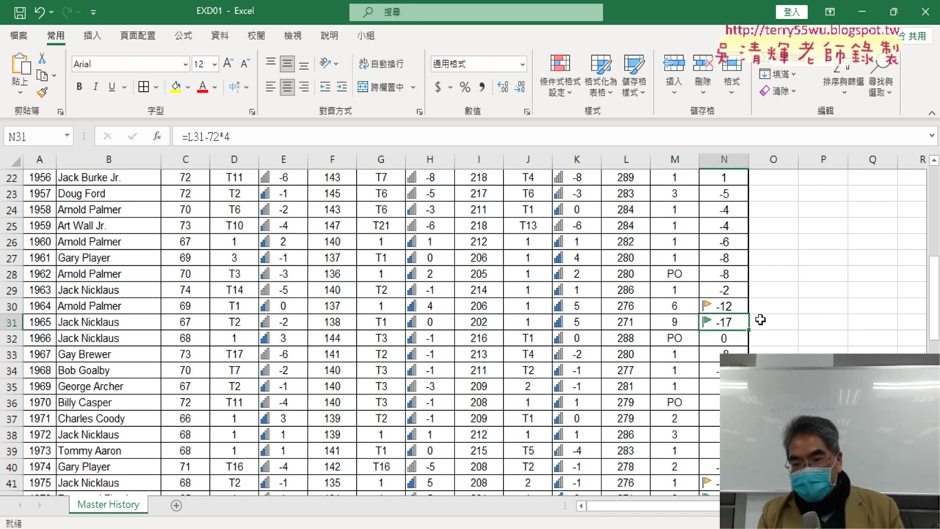
click(737, 307)
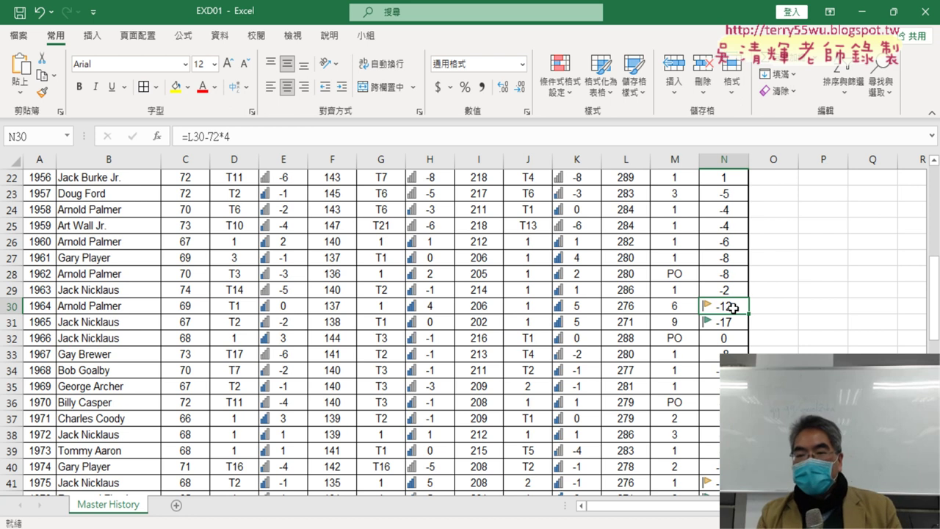
Reselect the Leader values N3:N75.
scroll(761, 298, up, 4)
scroll(760, 299, up, 3)
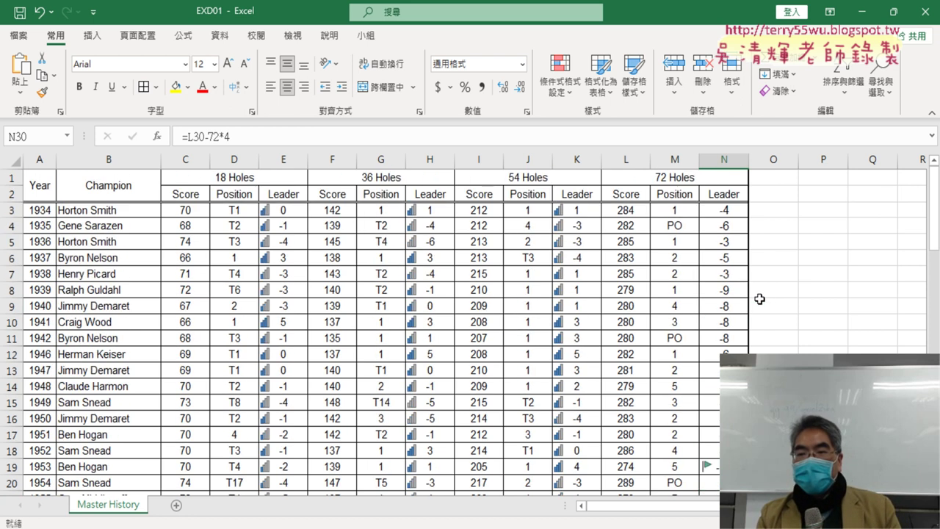
click(729, 211)
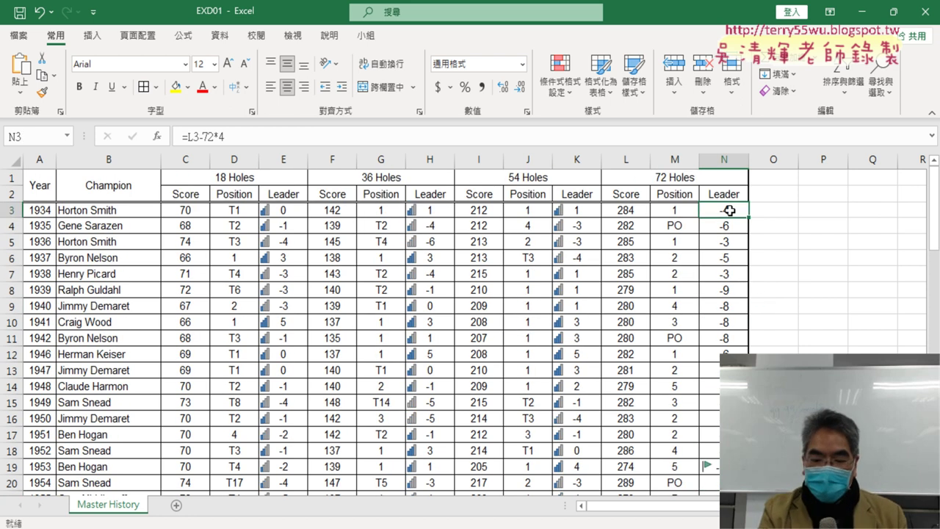
key(ctrl+shift+Down)
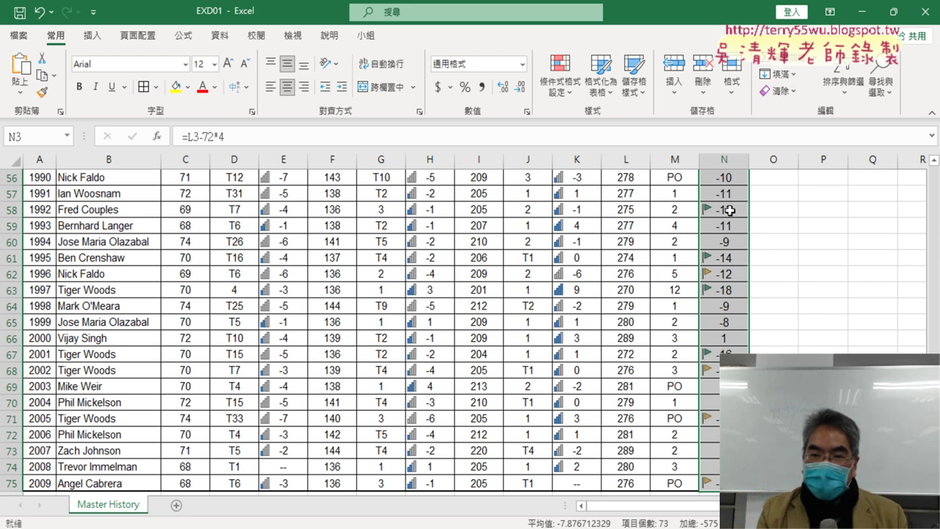
click(560, 74)
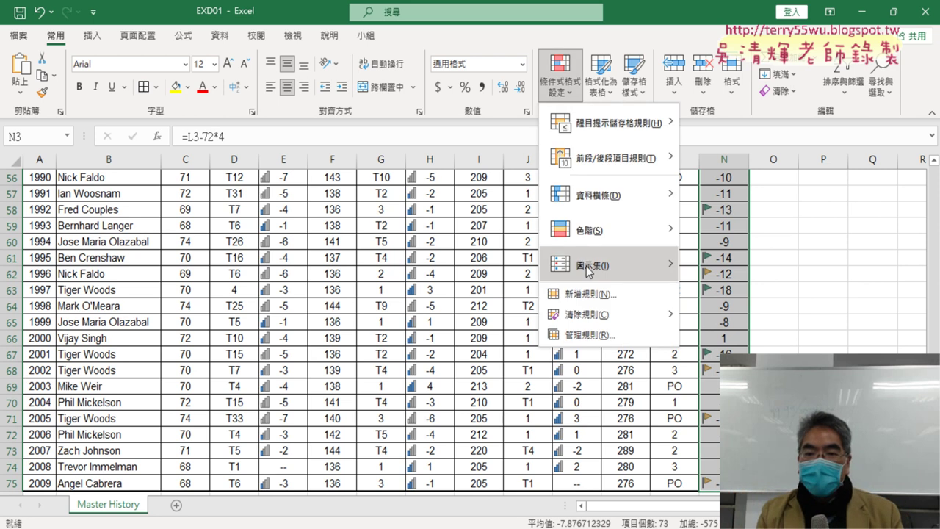
Edit the icon-set rule in Manage Rules so values at the 20th percentile and above get a red flag.
click(607, 337)
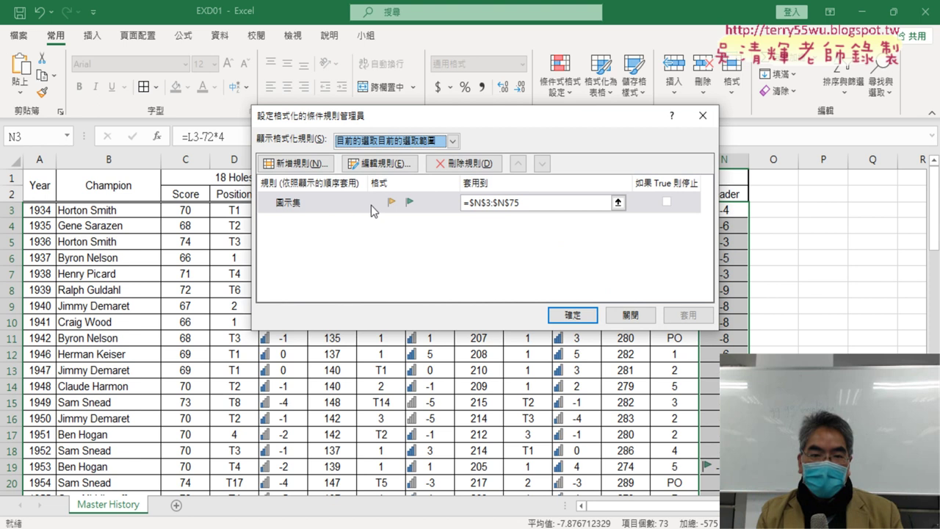
click(371, 205)
click(379, 163)
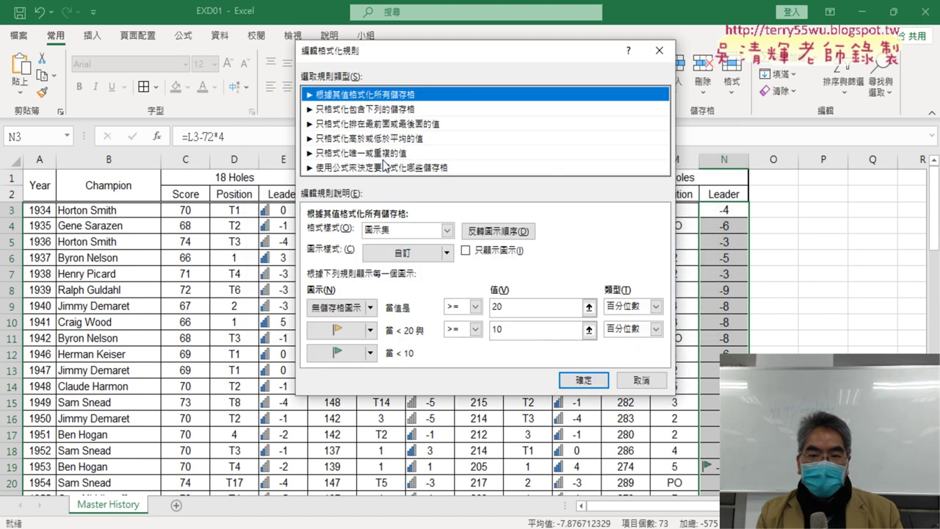
click(371, 308)
click(319, 363)
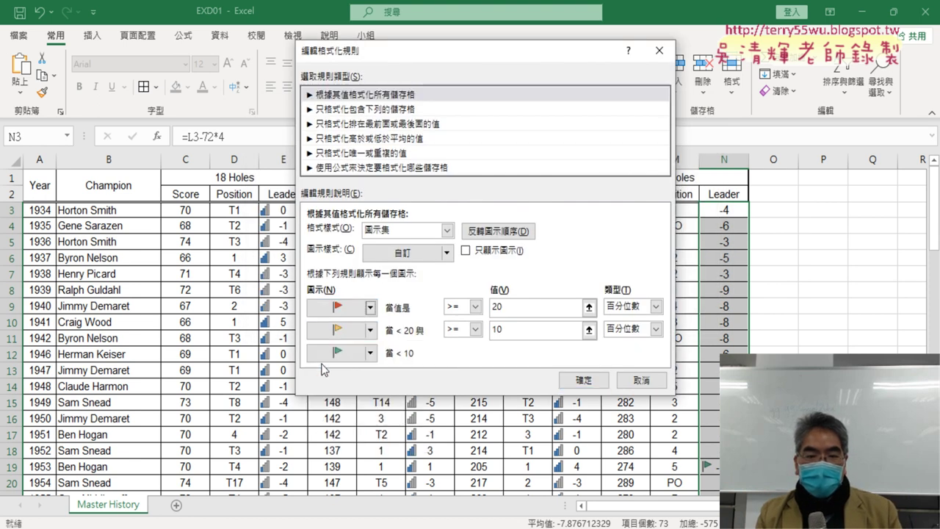
click(574, 381)
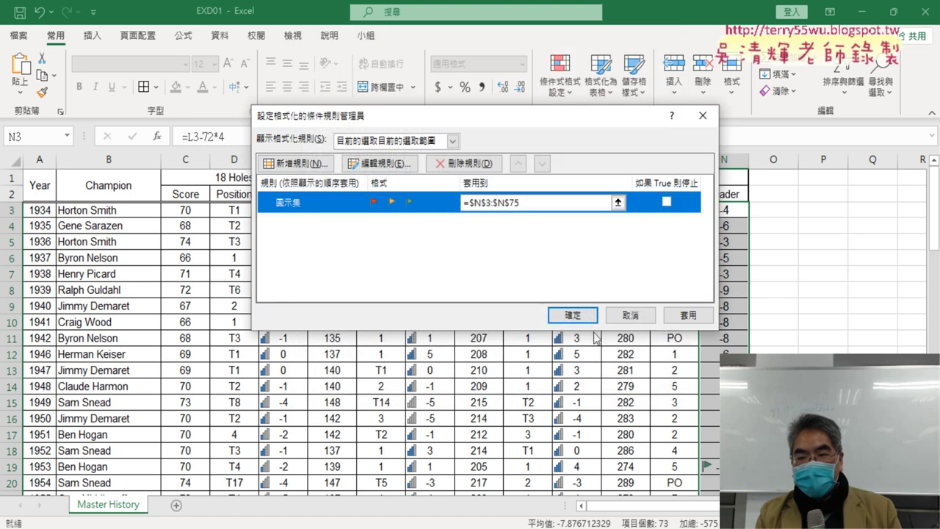
click(573, 315)
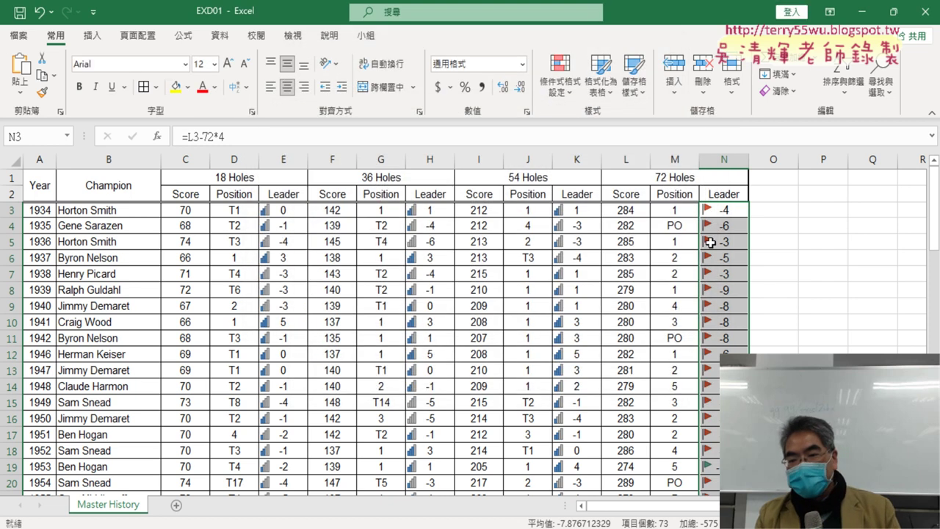
scroll(716, 414, down, 1)
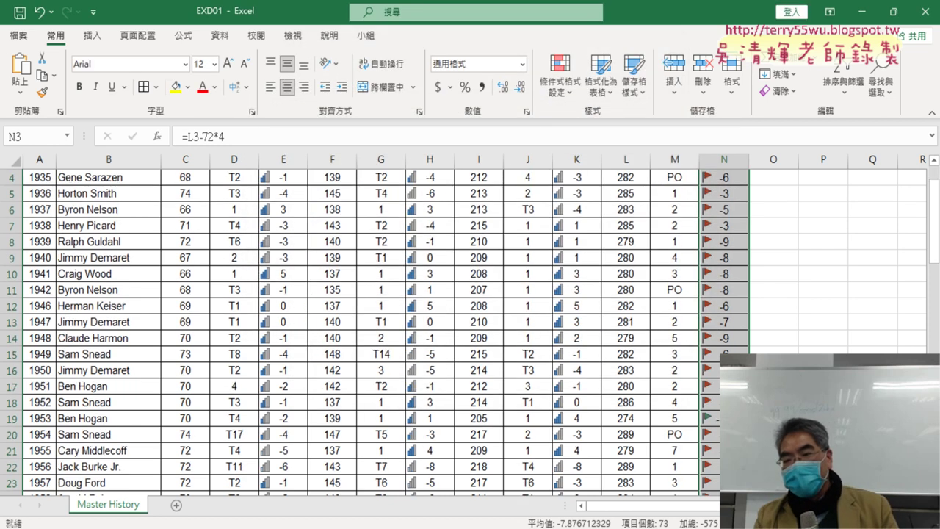
scroll(717, 414, down, 3)
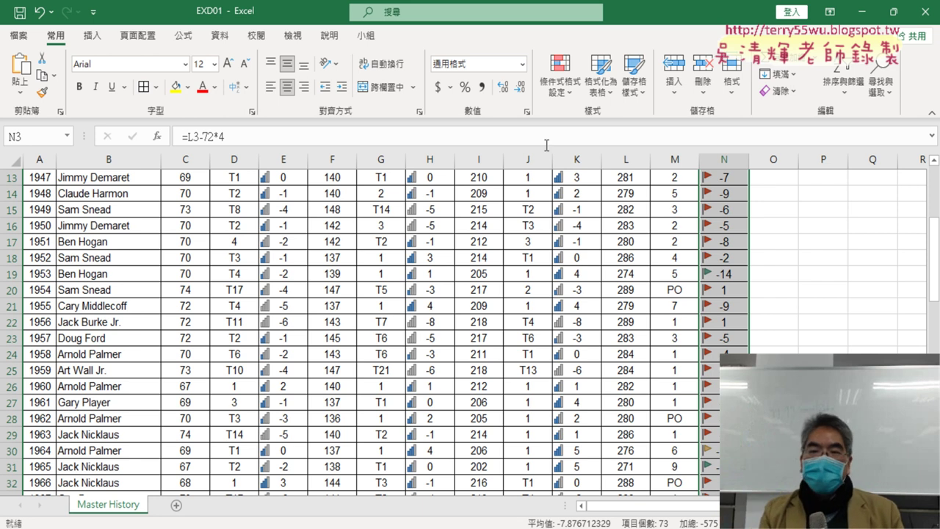
Reopen the N3:N75 icon-set rule from the Rules Manager, leaving the icon style unchanged.
click(561, 77)
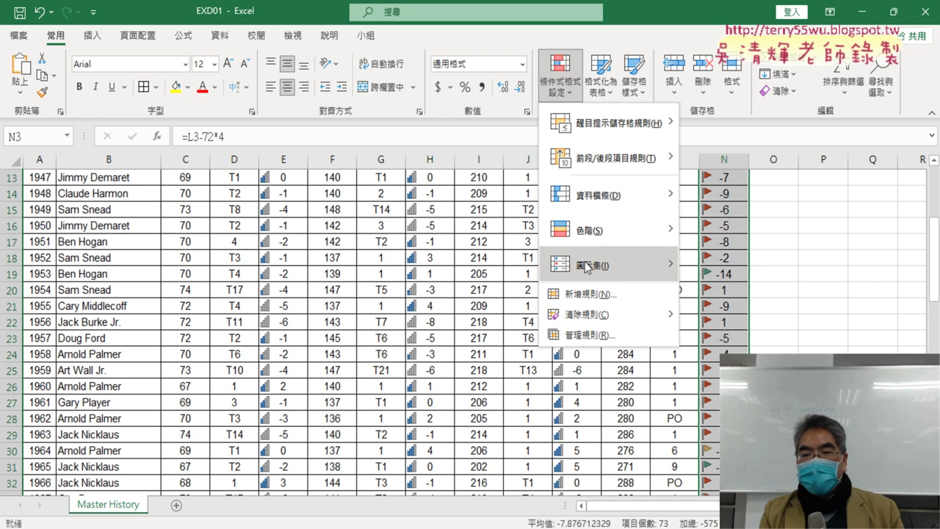
click(595, 336)
click(435, 209)
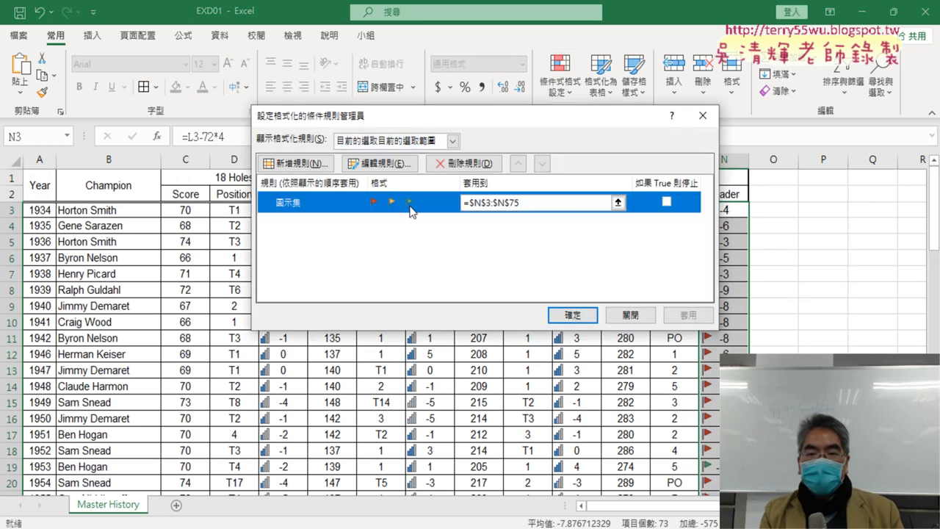
click(409, 163)
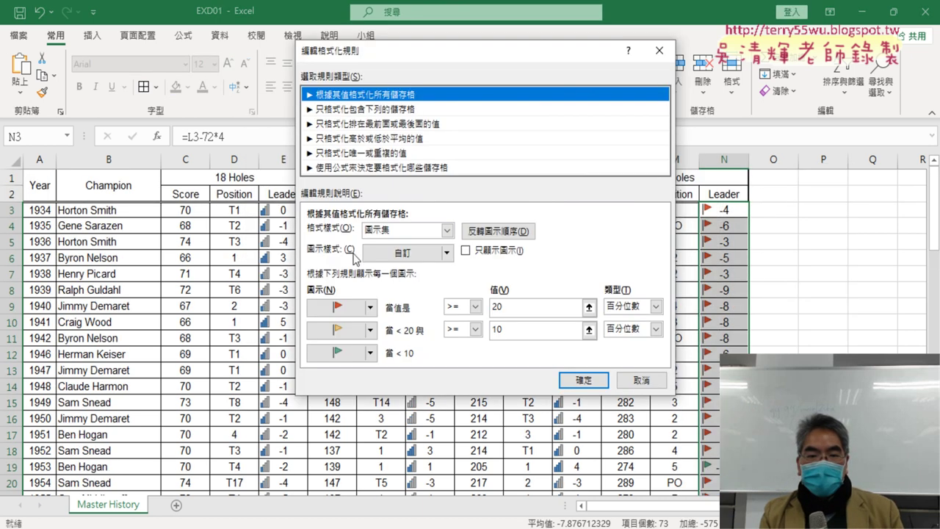
click(449, 253)
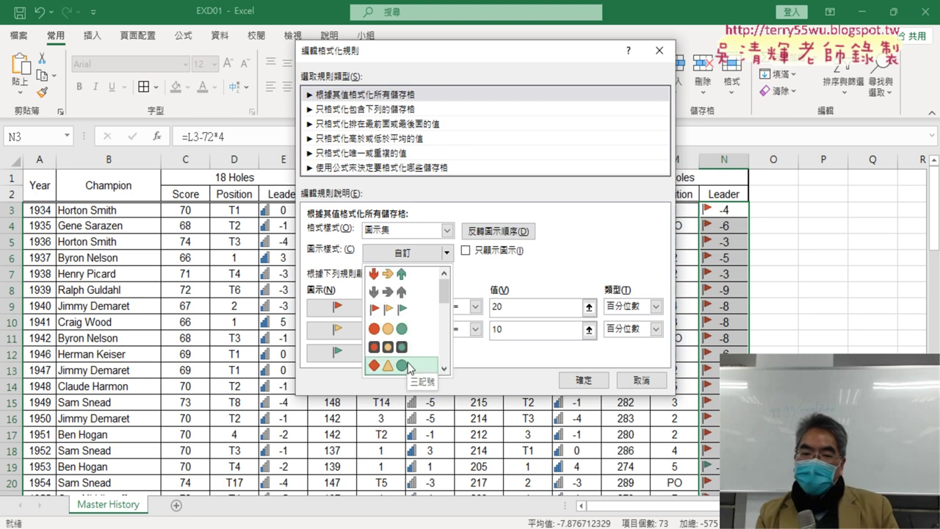
click(444, 368)
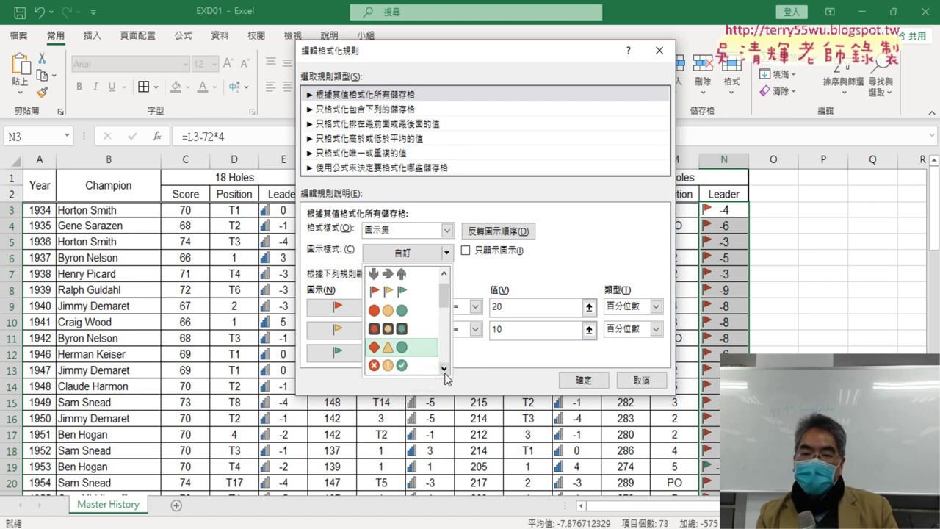
click(443, 368)
click(444, 368)
click(443, 368)
click(443, 368)
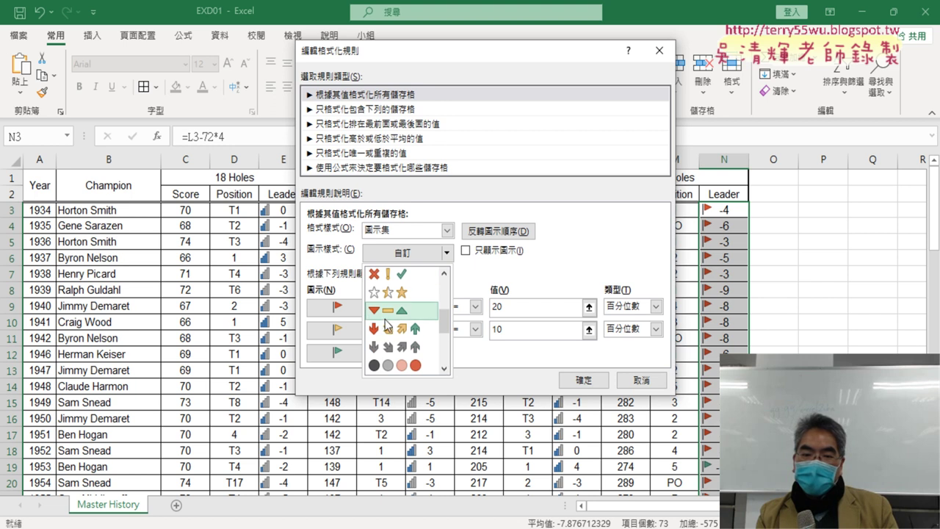
click(444, 368)
click(443, 368)
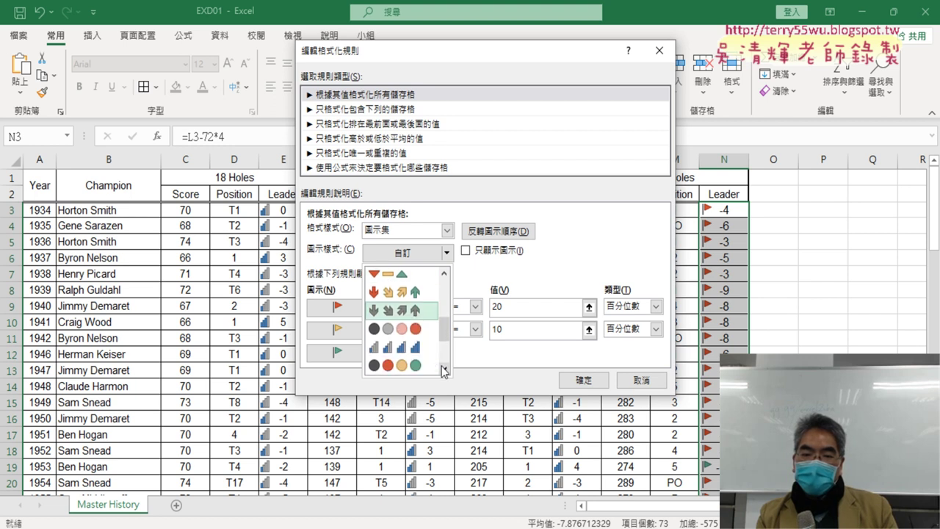
click(443, 368)
click(444, 368)
click(444, 368)
click(443, 367)
click(443, 367)
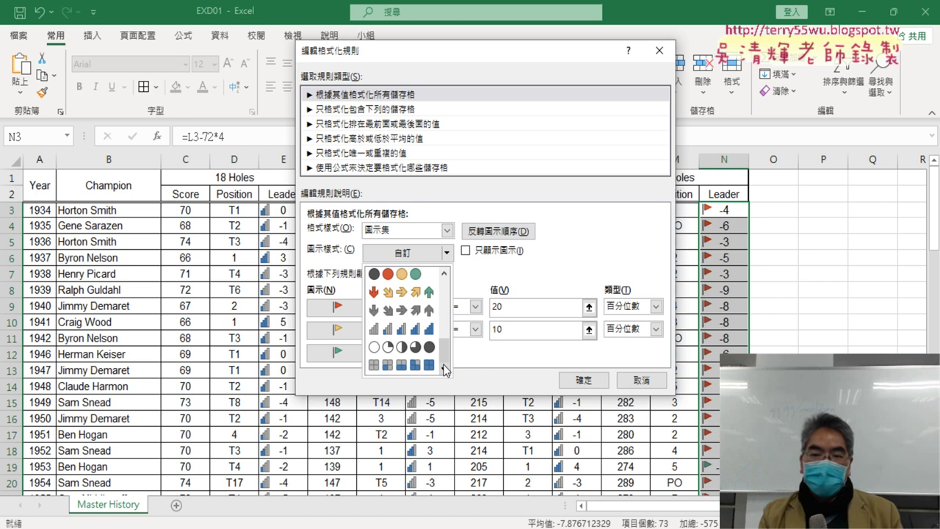
click(549, 275)
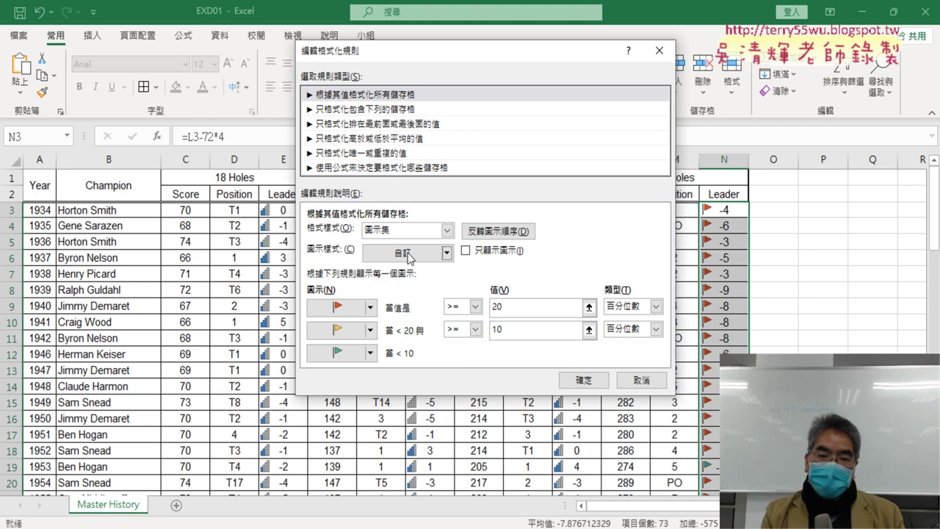
Set the top range (20th percentile and above) to No Cell Icon (無儲存格圖示) and confirm.
click(371, 308)
click(331, 445)
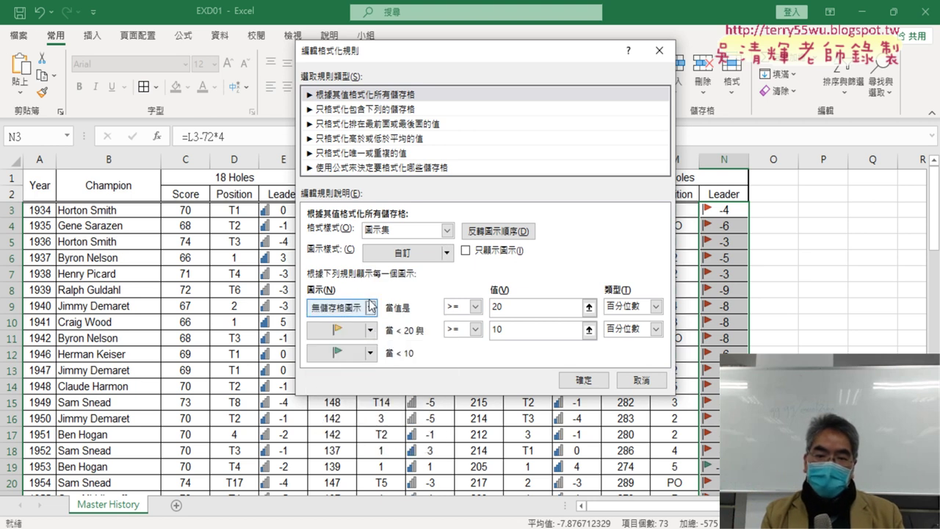
mouse_move(503, 307)
mouse_down()
mouse_move(486, 311)
mouse_move(495, 330)
mouse_up()
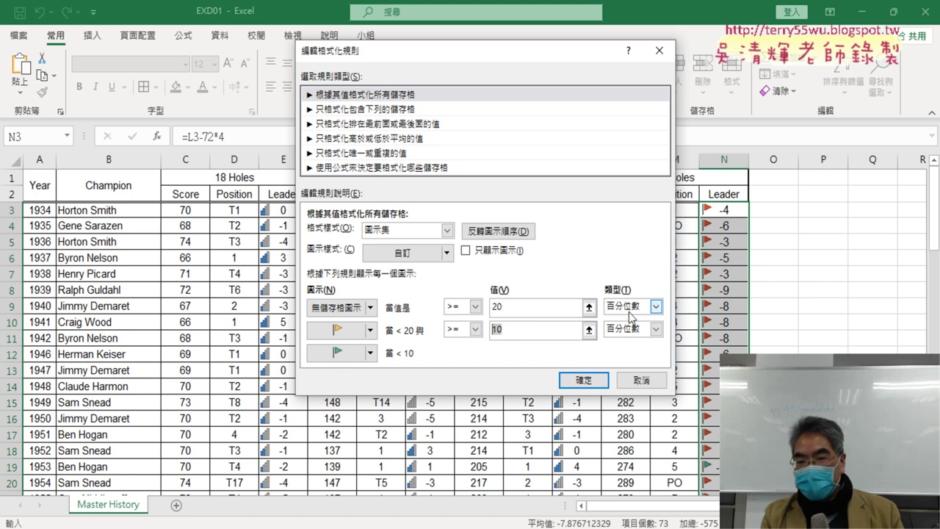
click(583, 380)
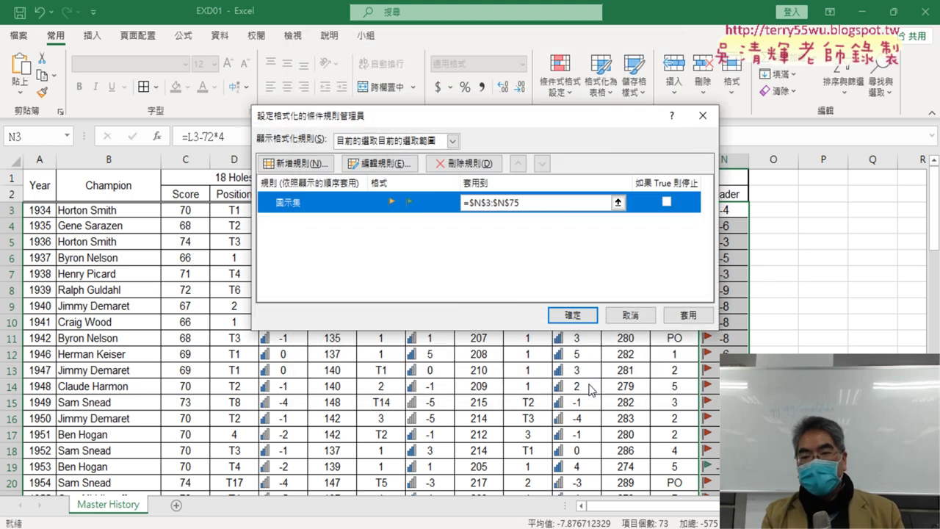
Apply the revised rule, check column N has no red flags, and compare with the exercise PDF.
click(582, 315)
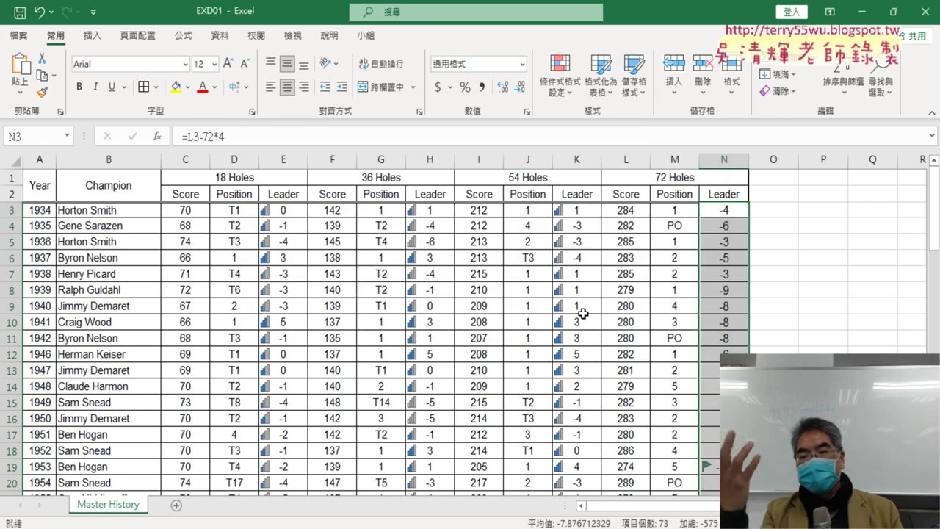
scroll(734, 323, down, 3)
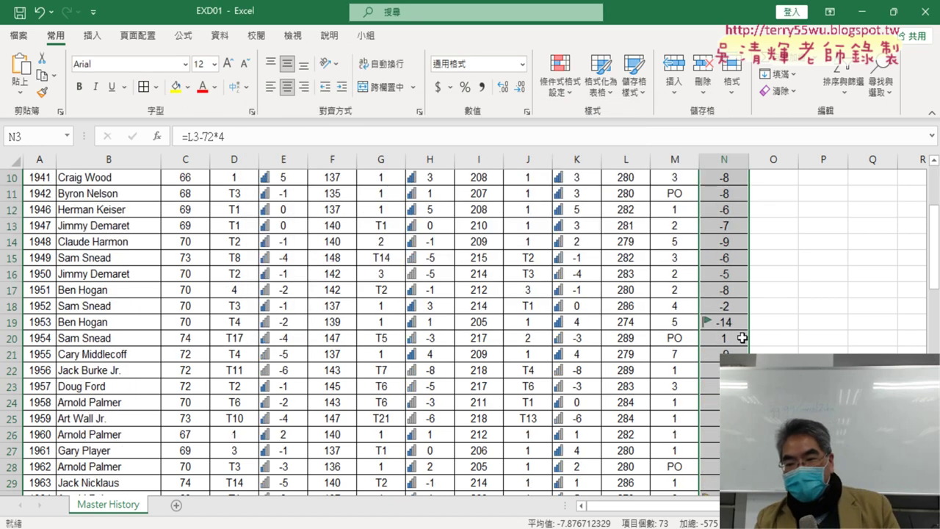
scroll(765, 323, down, 3)
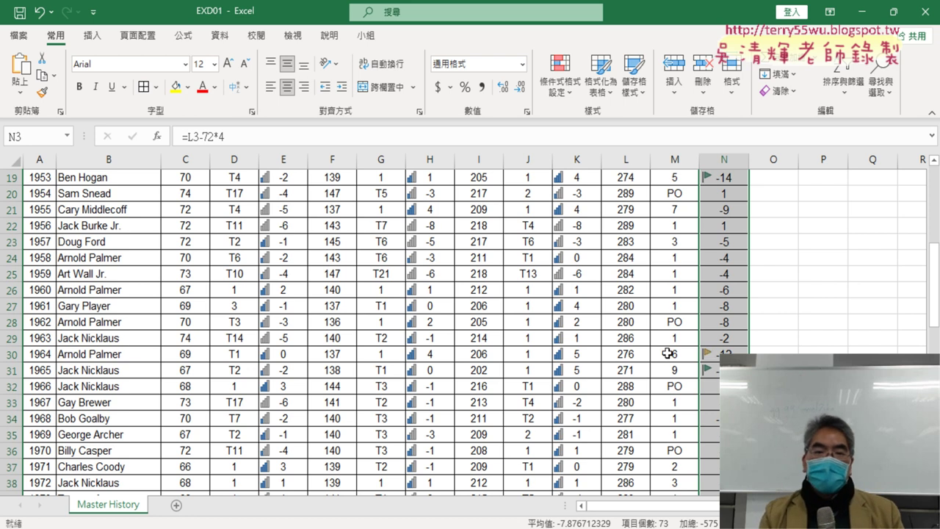
scroll(665, 353, up, 5)
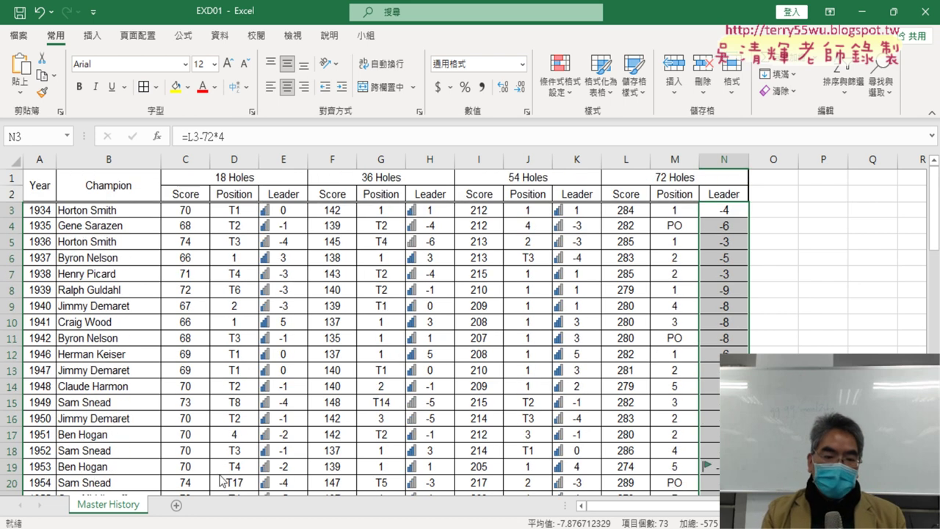
click(192, 501)
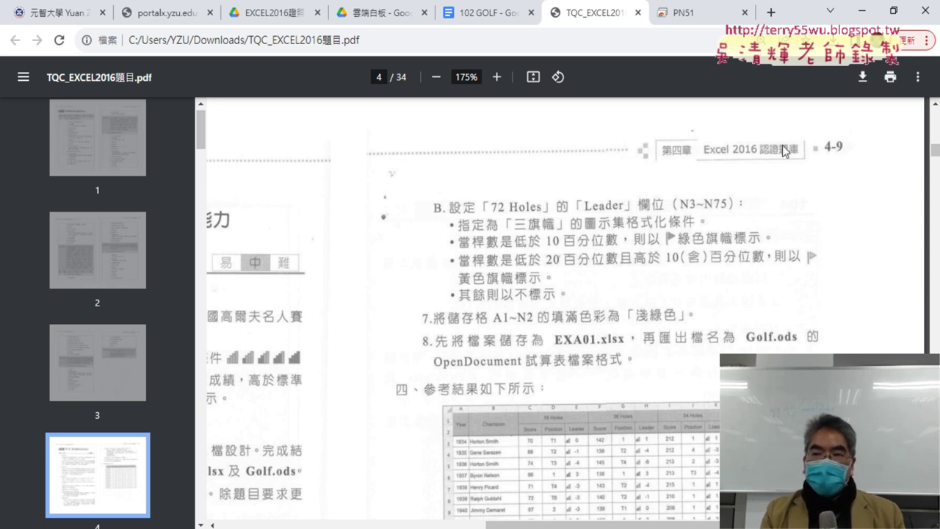
click(861, 12)
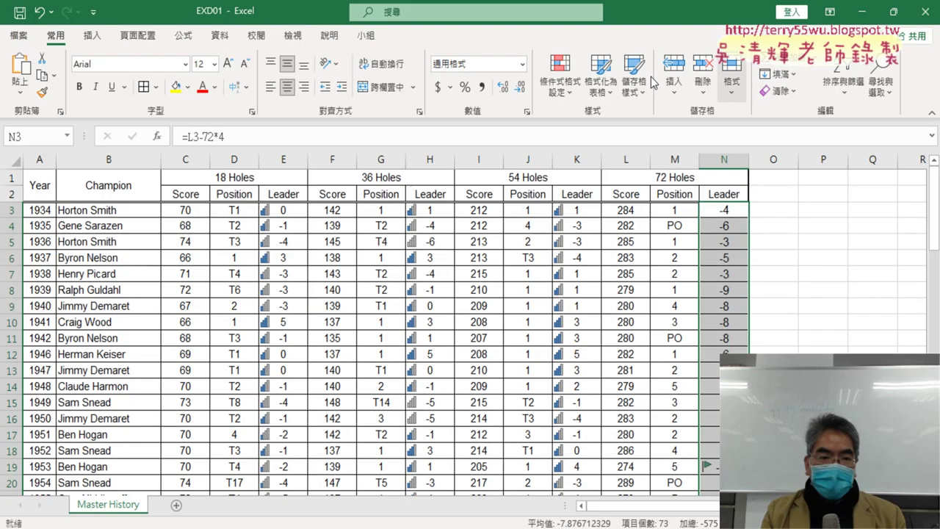
Fill header range A1:N2 with Light Green (淺綠) and check item 7 in the PDF.
click(43, 176)
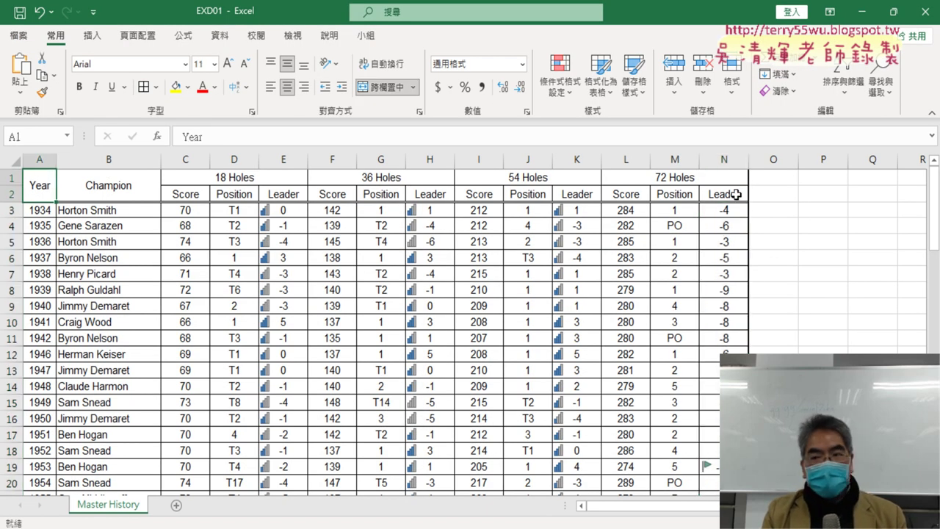
shift+click(736, 193)
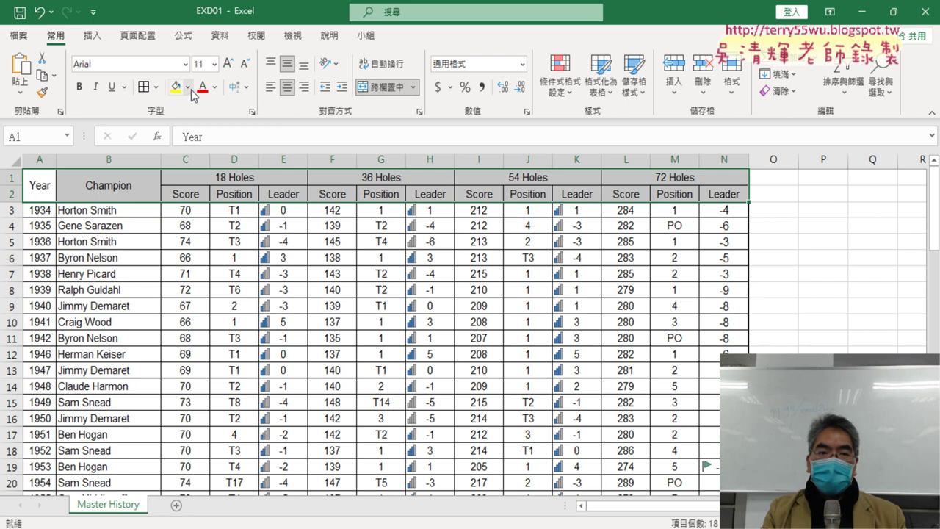
click(189, 88)
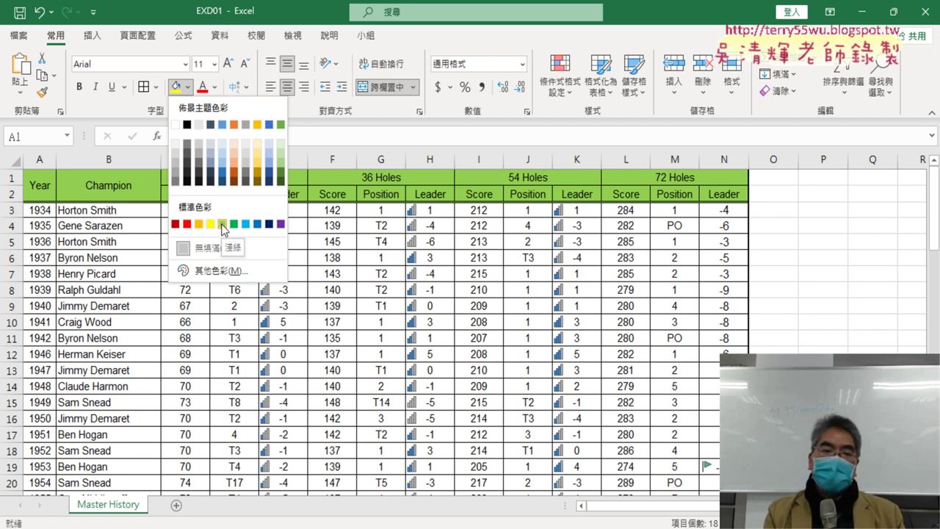
click(222, 225)
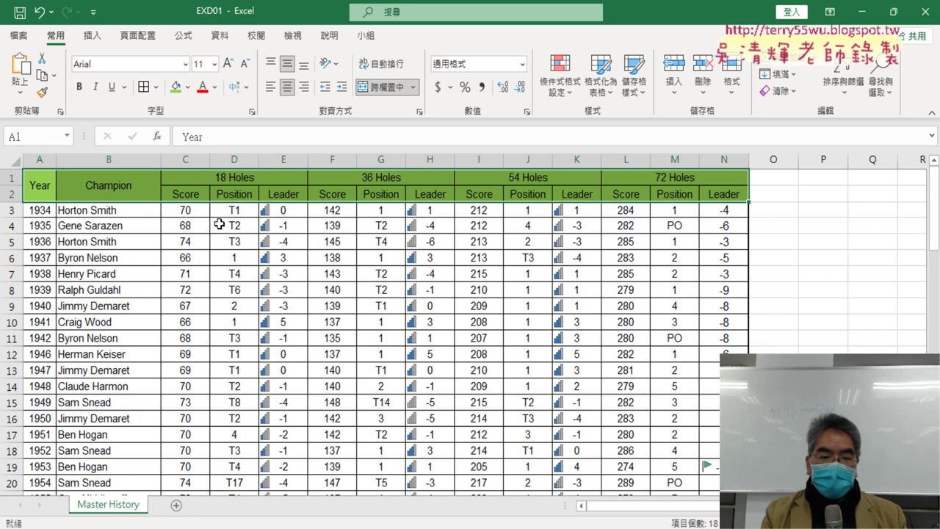
key(alt+Tab)
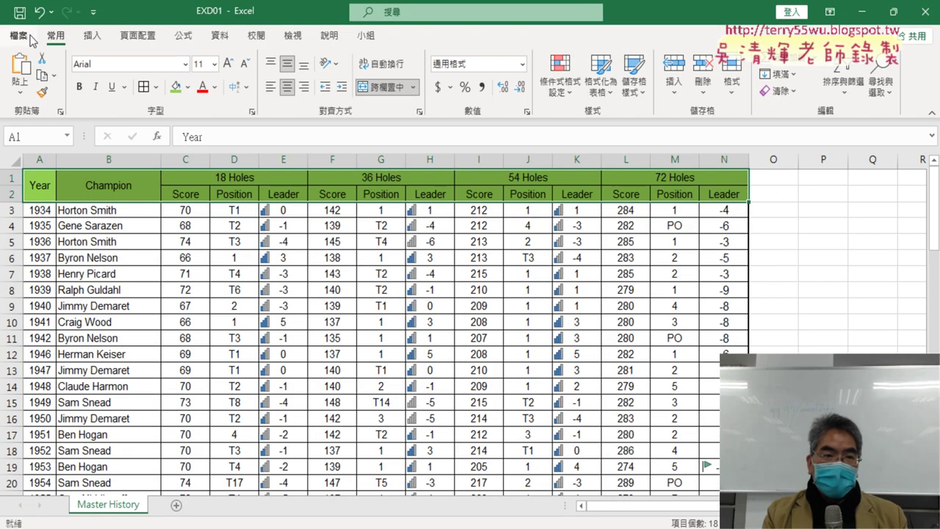
Save the workbook as EXA01.
click(30, 39)
click(48, 232)
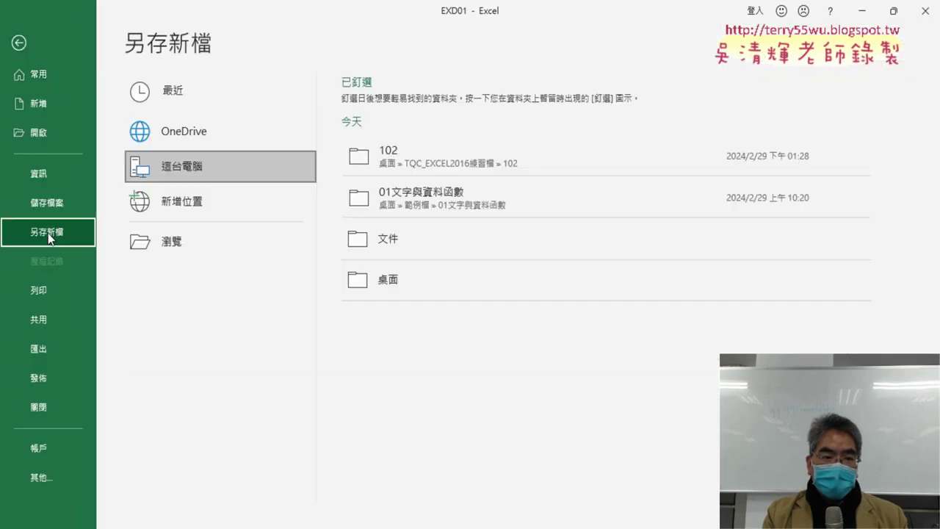
click(173, 240)
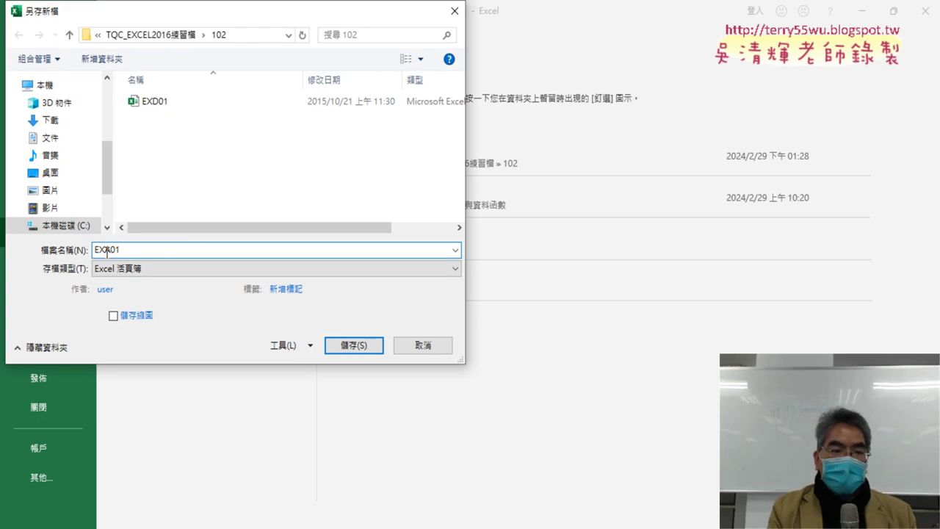
key(BackSpace)
text(A)
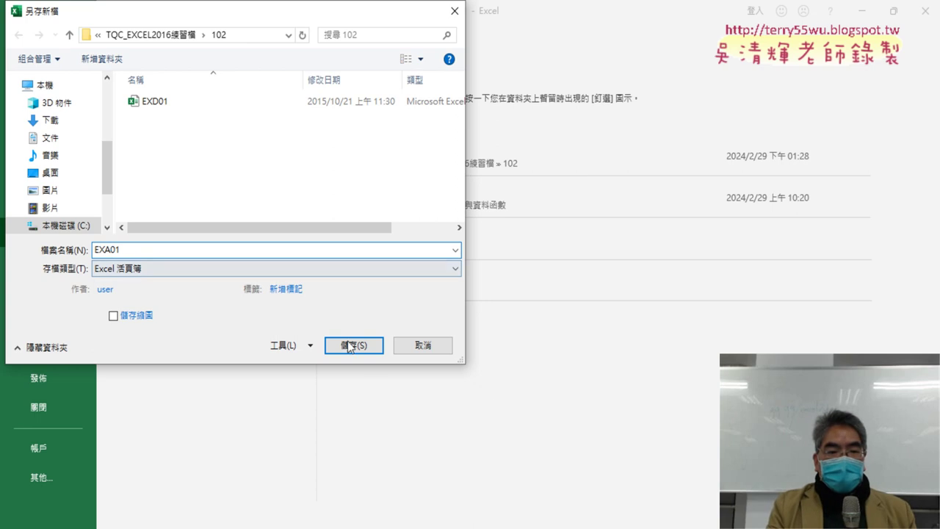
click(364, 347)
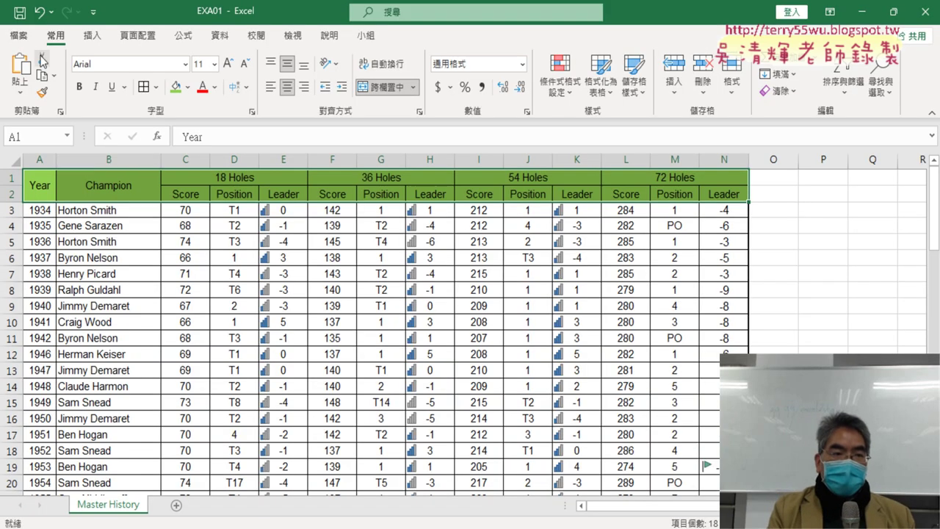
Start a Save As with the OpenDocument Spreadsheet file type.
click(27, 37)
click(49, 233)
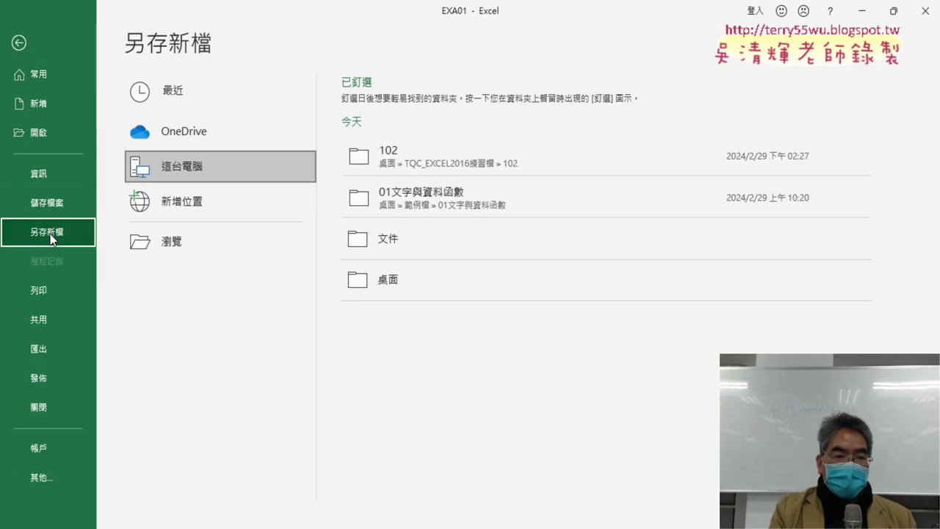
click(190, 244)
click(185, 269)
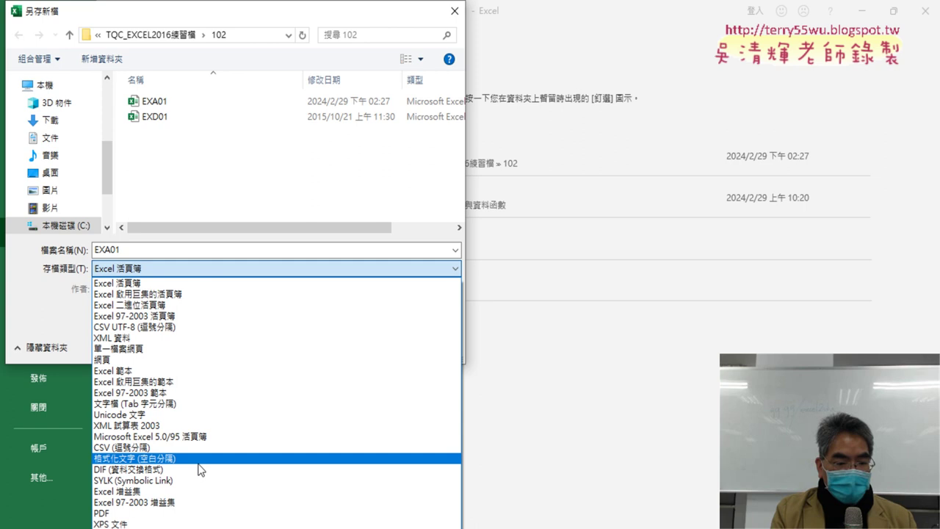
click(125, 527)
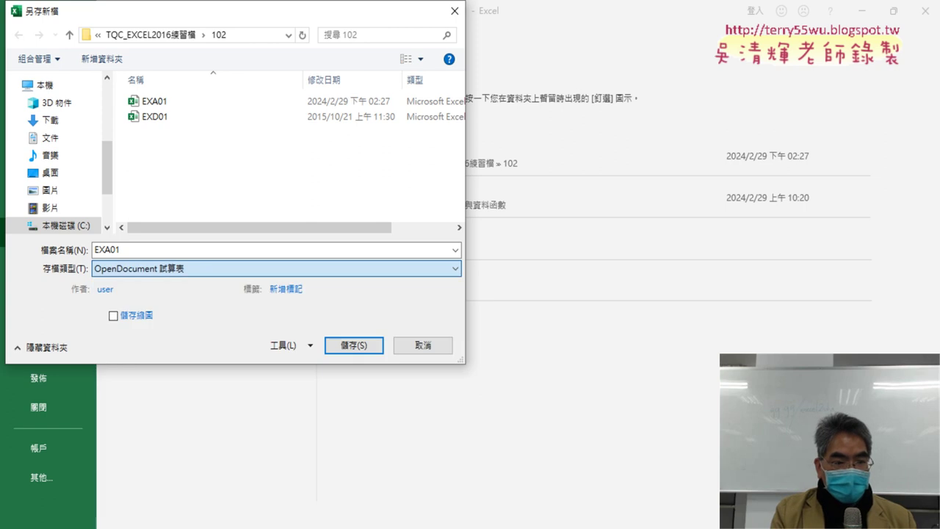
click(129, 276)
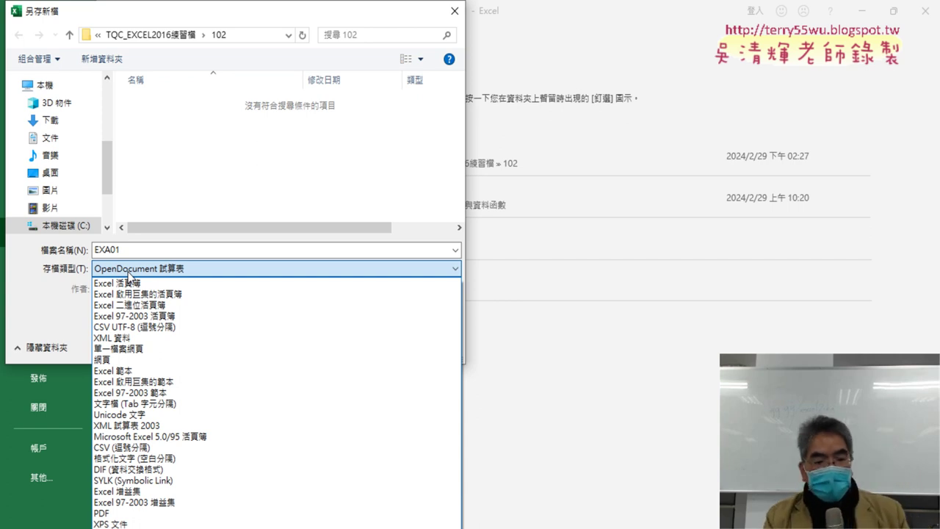
click(125, 528)
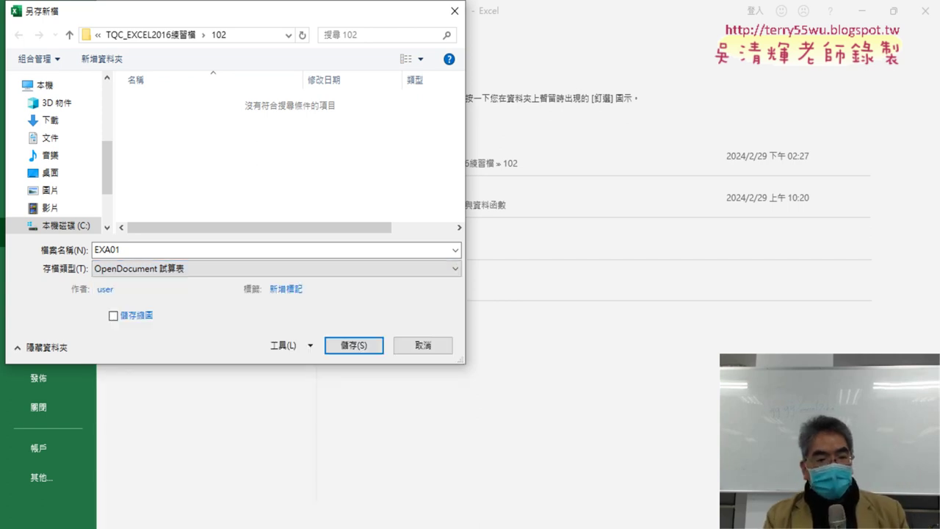
Name the copy 'Golf', as required by the PDF, and save it as an .ods file.
key(alt+Tab)
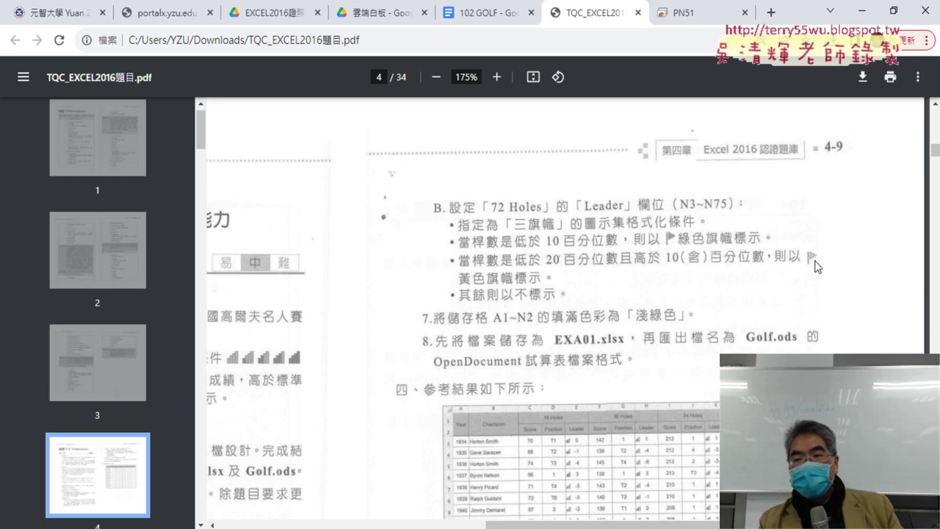
key(alt+Tab)
double_click(98, 252)
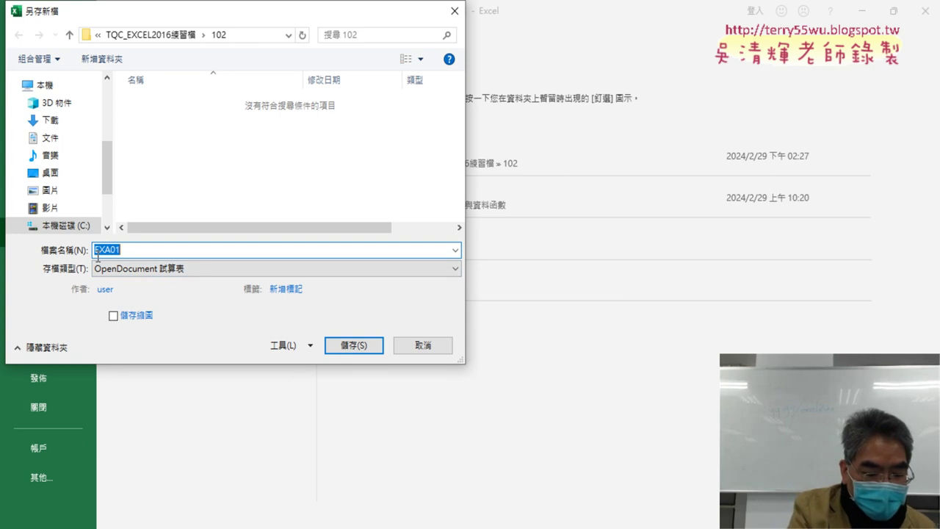
text(G)
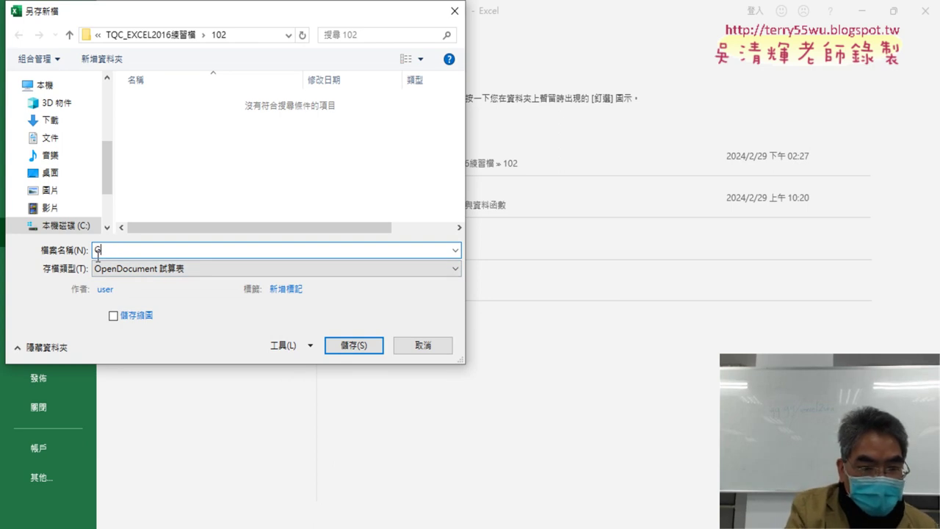
text(olf)
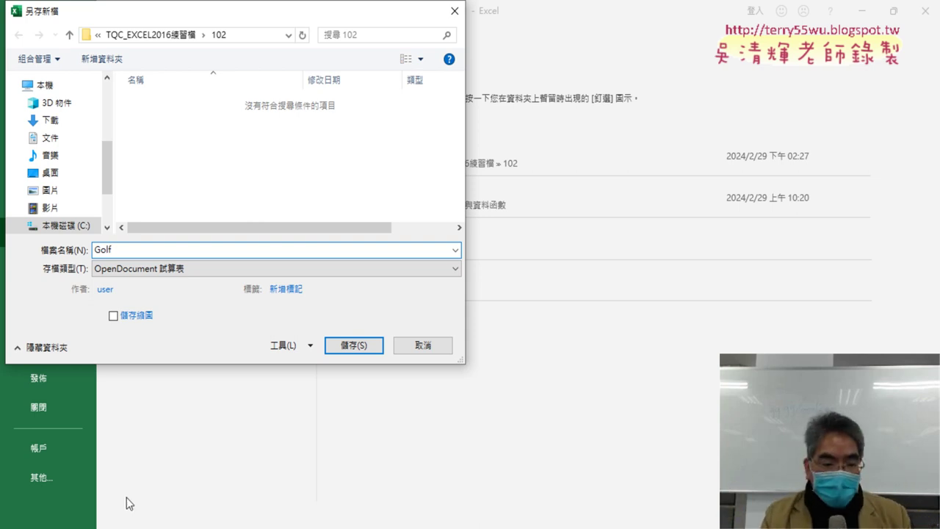
key(alt+Tab)
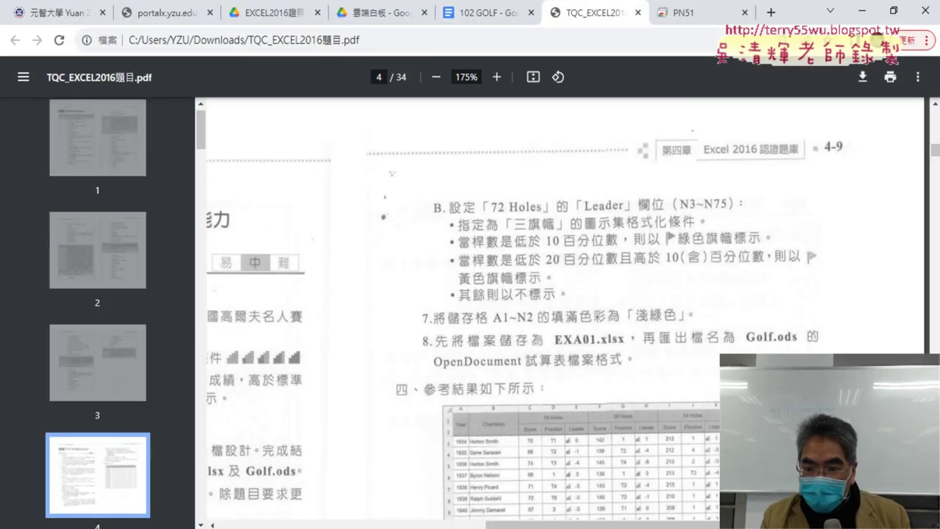
key(alt+Tab)
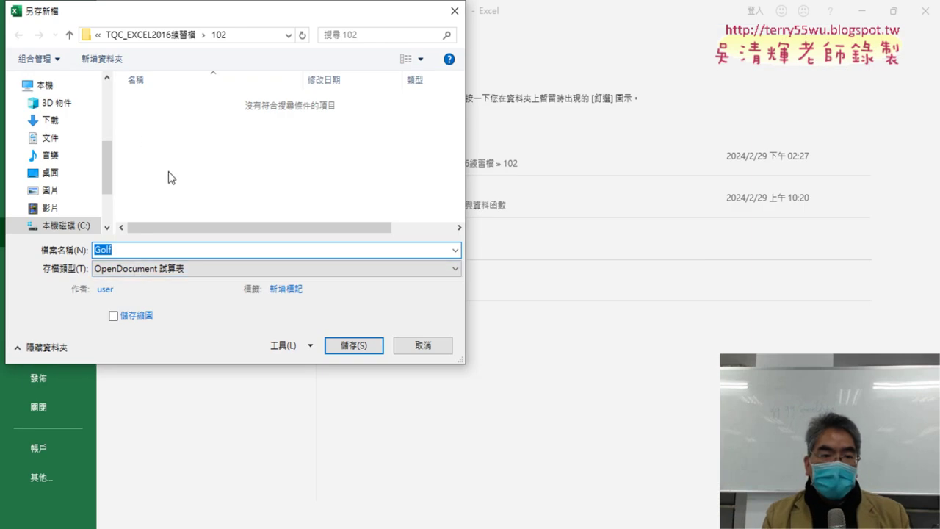
click(351, 347)
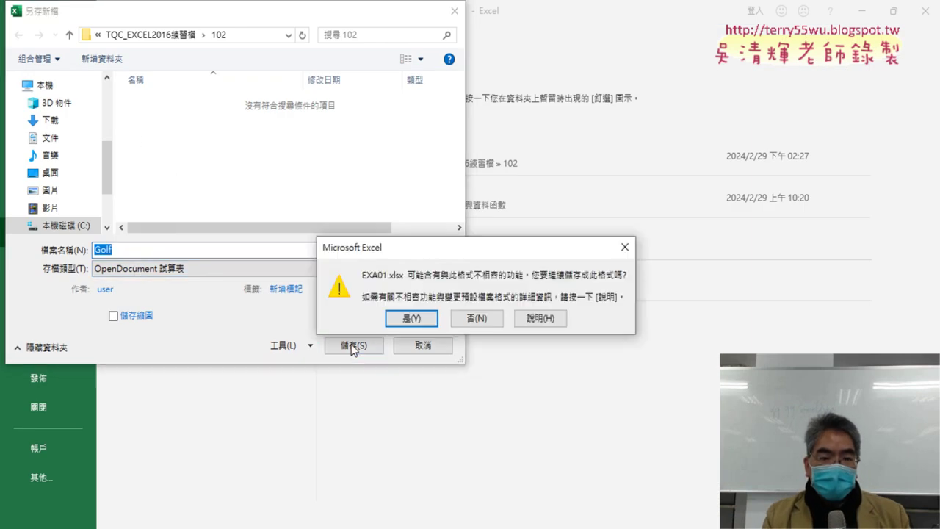
Keep saving Golf.ods despite incompatible features, then open the 102 folder and select Golf.
click(414, 318)
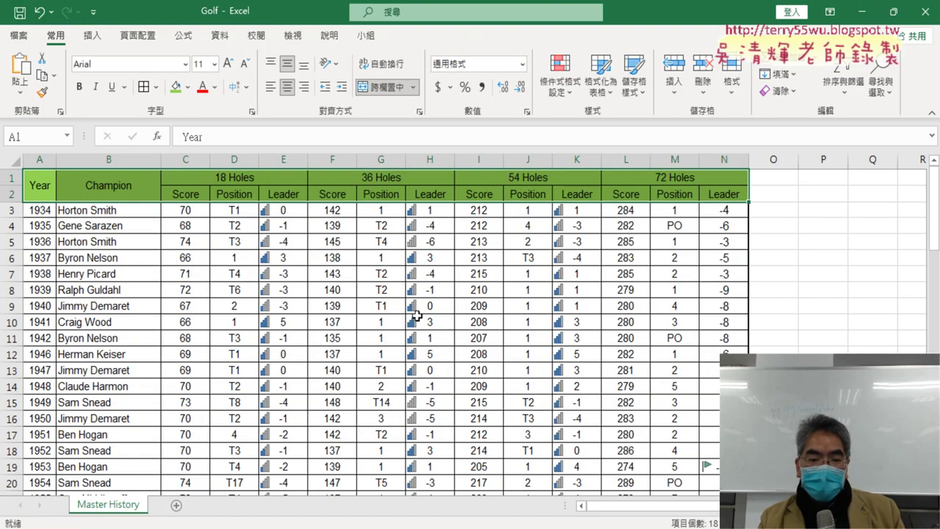
mouse_move(360, 528)
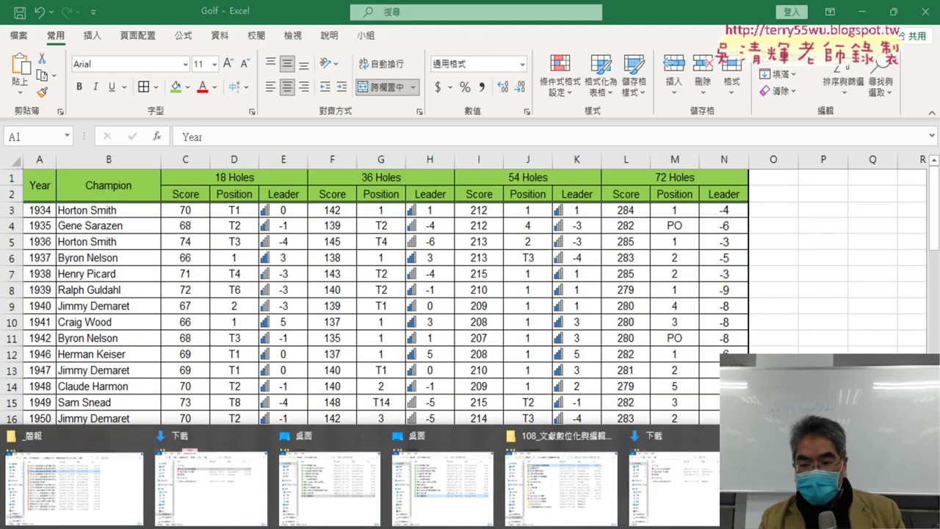
click(771, 477)
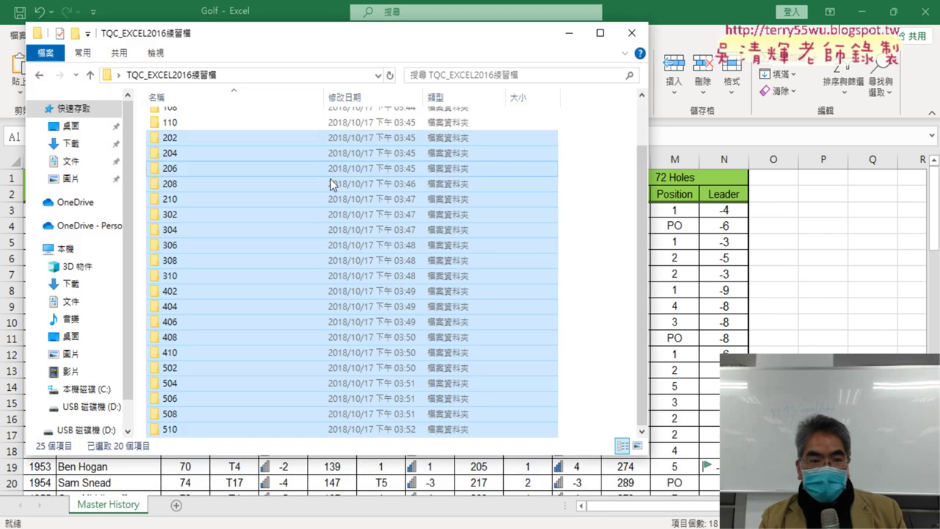
scroll(194, 127, up, 1)
double_click(198, 121)
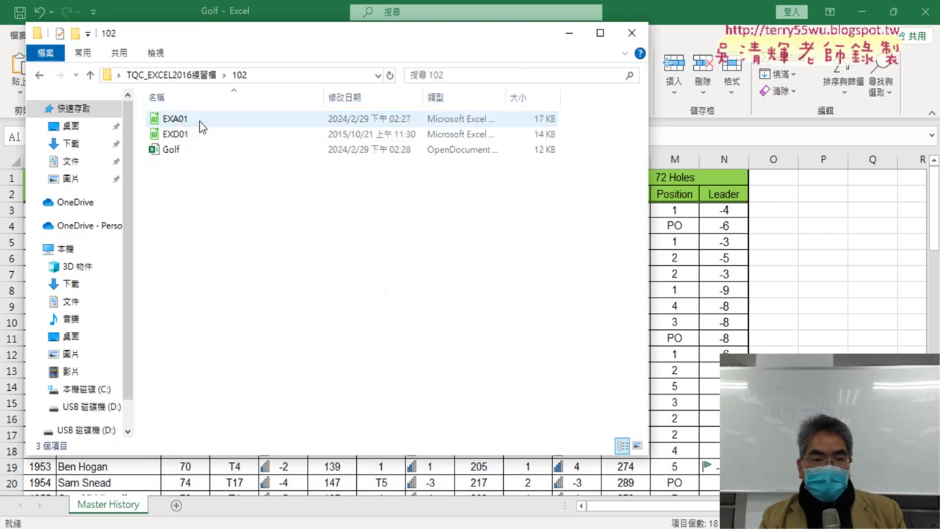
click(175, 161)
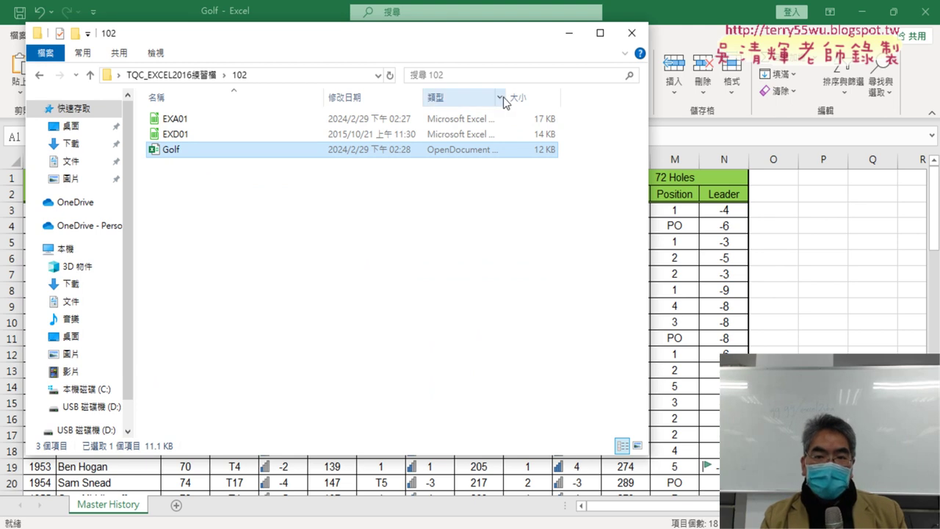
Widen the Type column and turn on file name extensions in the 102 folder.
drag(506, 97, 550, 99)
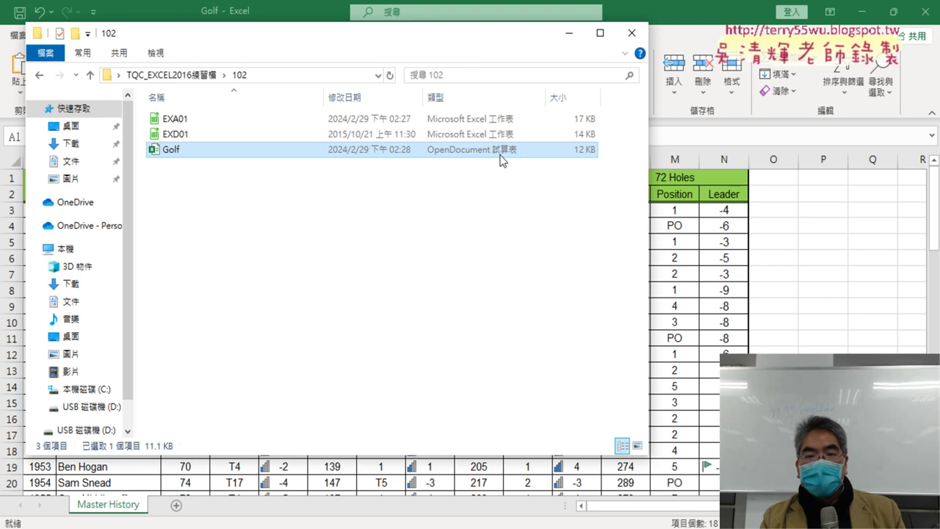
mouse_move(185, 158)
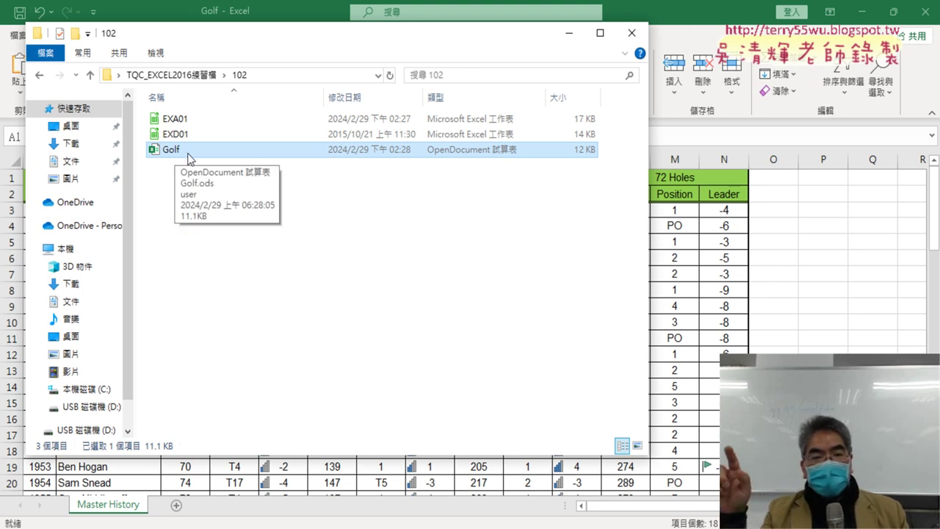
click(155, 55)
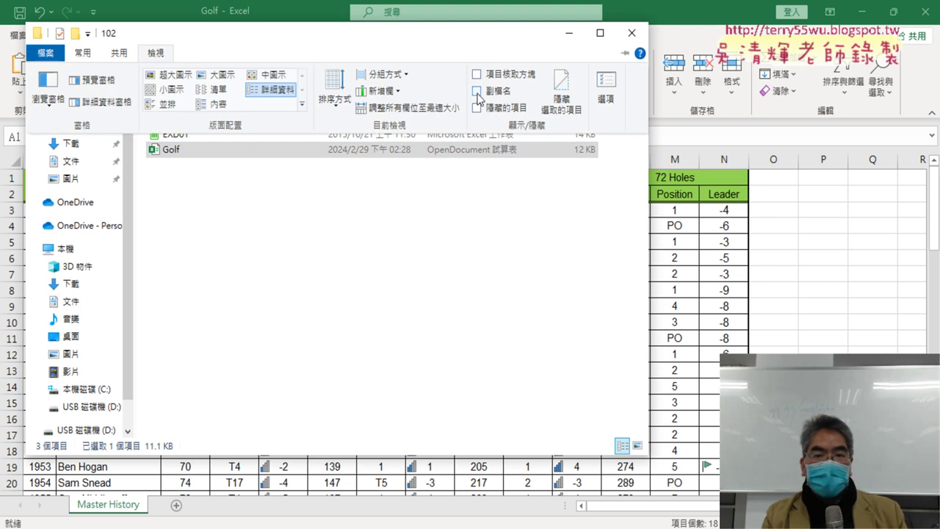
click(478, 92)
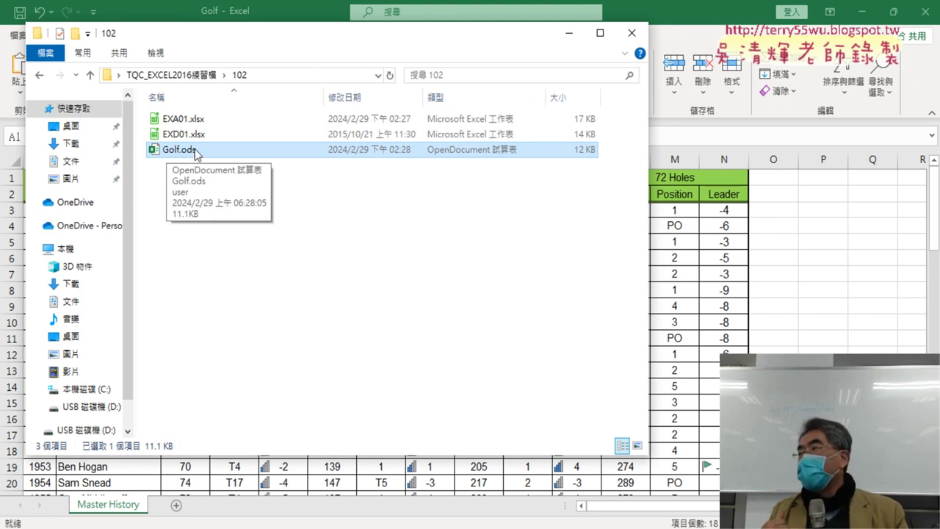
click(153, 55)
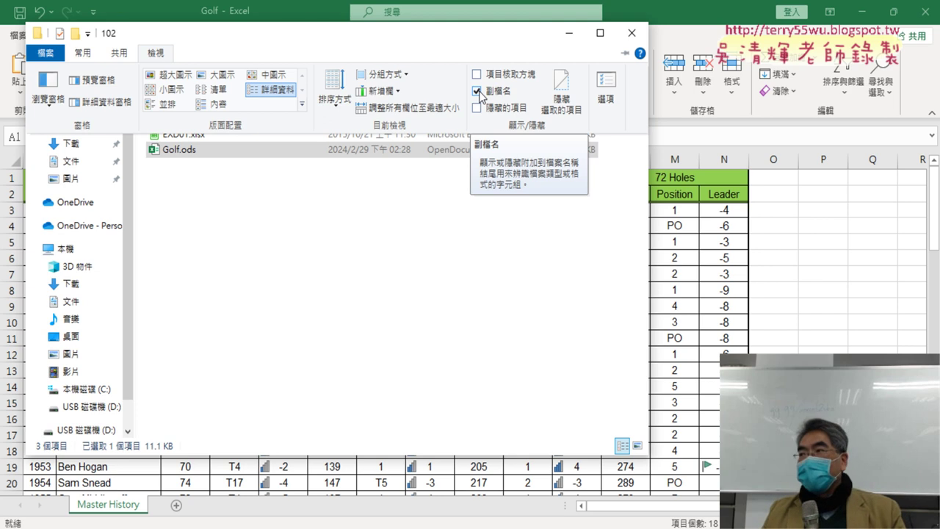
click(331, 304)
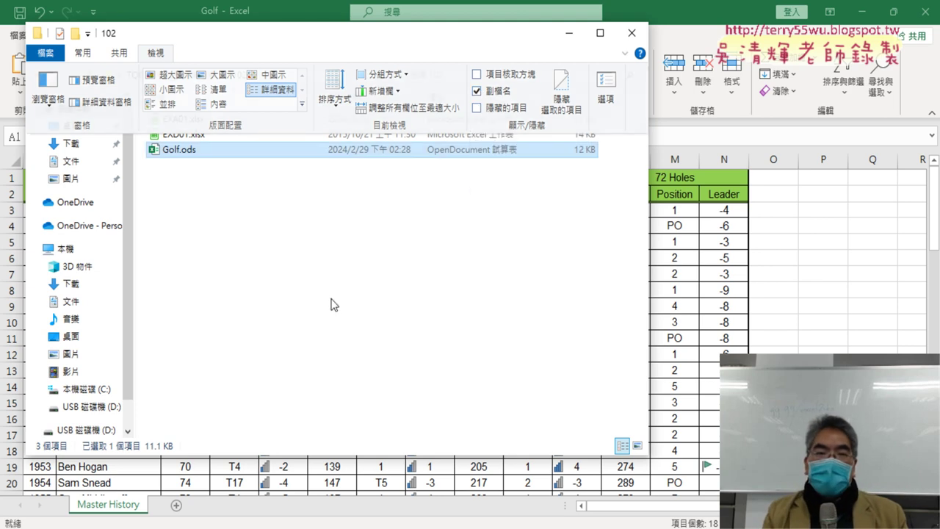
Check that EXD01.xlsx and EXA01.xlsx are in folder 102, then move the folder window aside to return to Excel.
click(177, 136)
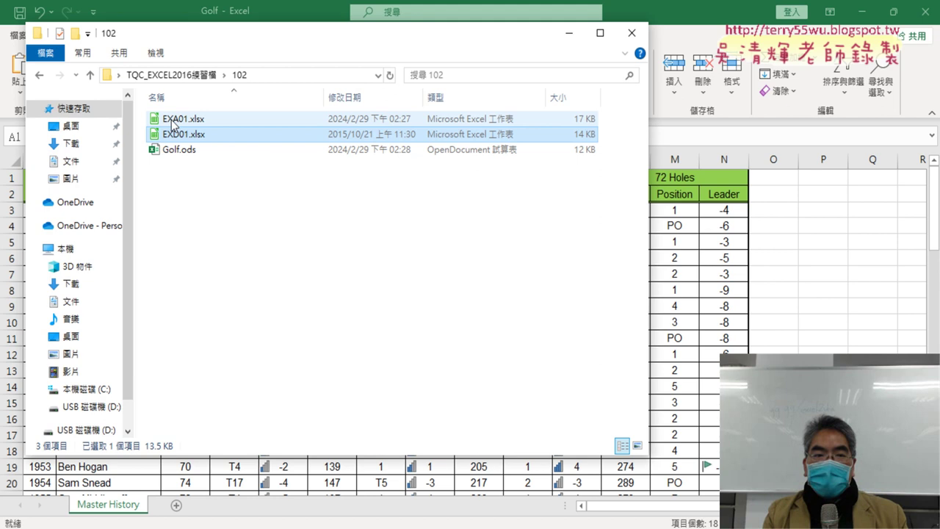
click(182, 120)
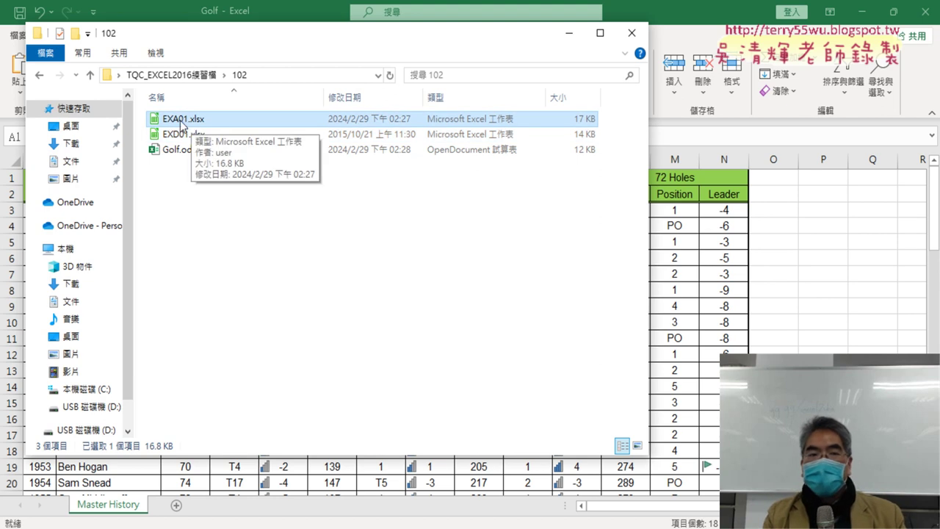
drag(390, 38, 550, 100)
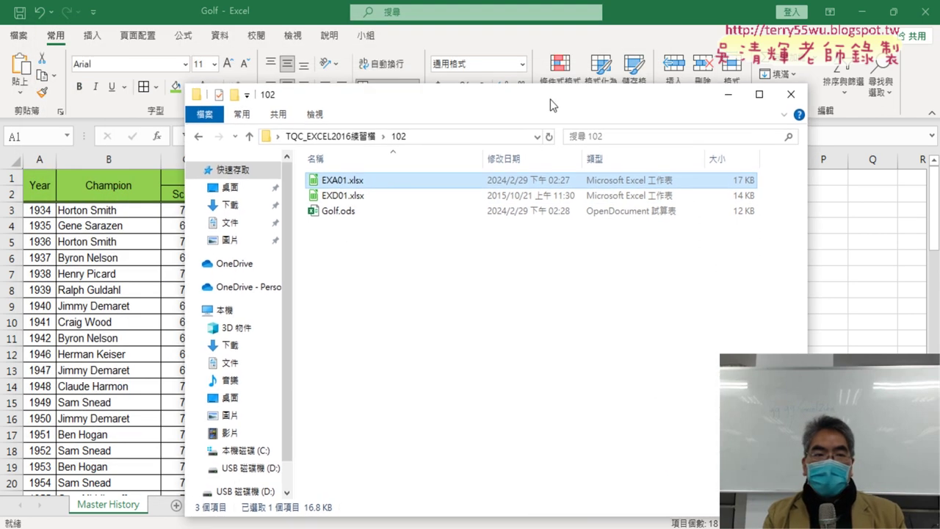
click(20, 42)
Save the workbook as Excel Workbook (*.xlsx) named EXA102.xlsx in folder 102.
click(21, 42)
click(50, 232)
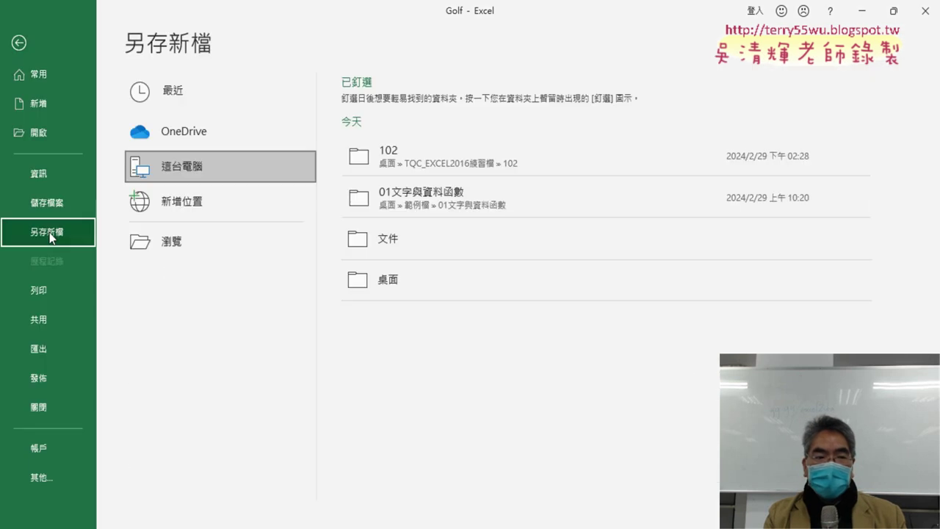
click(203, 242)
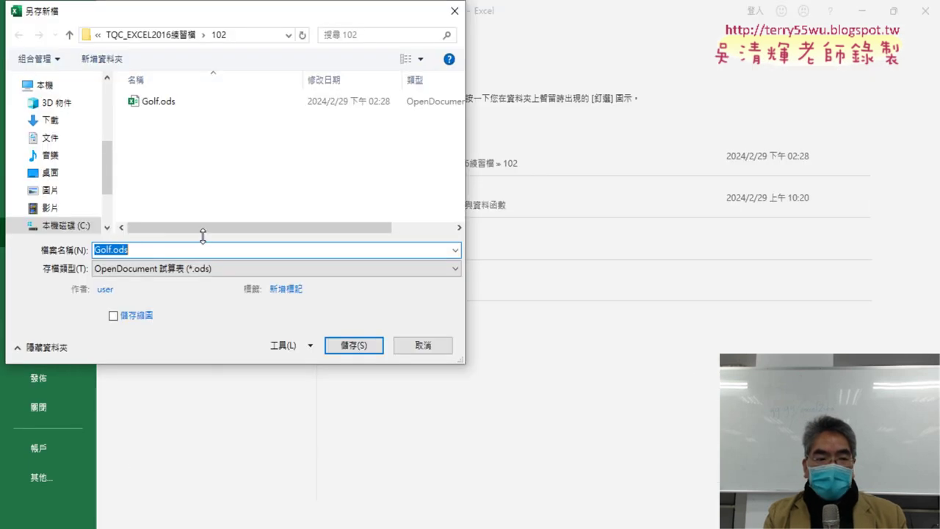
click(164, 271)
click(170, 285)
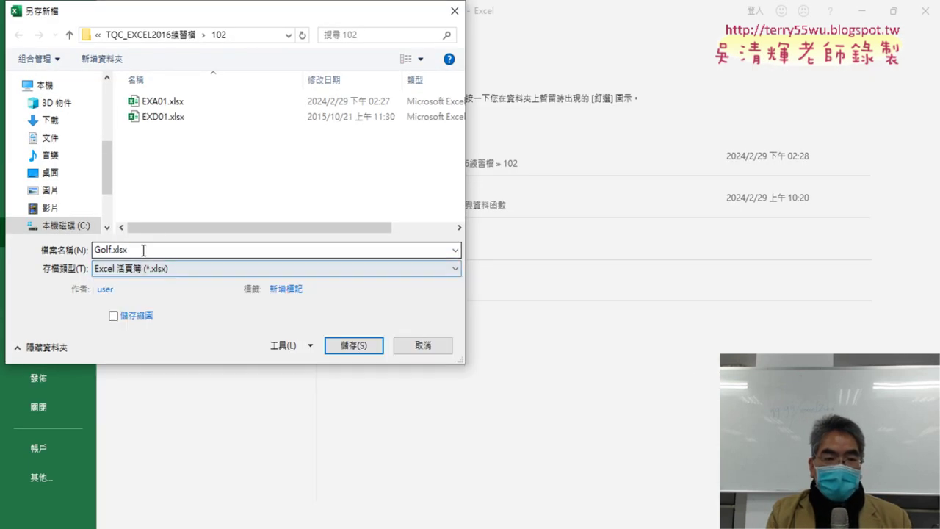
double_click(109, 252)
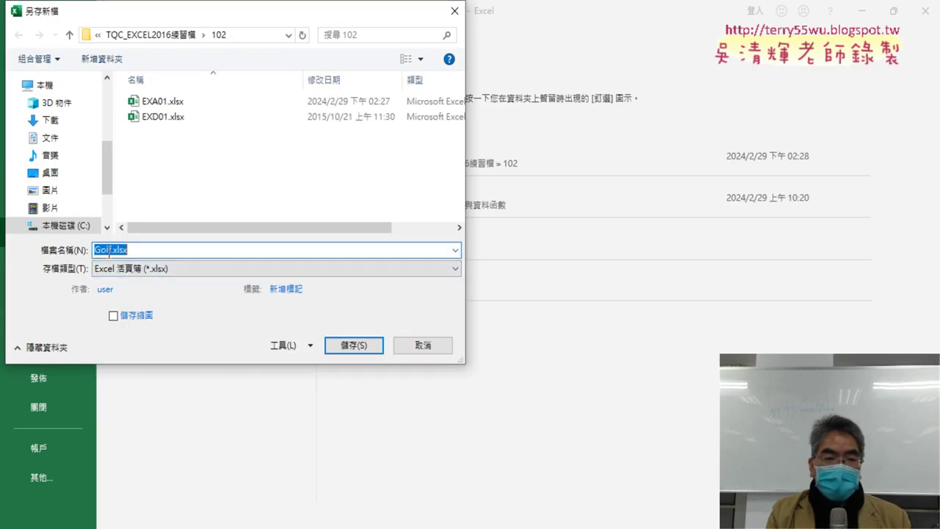
click(162, 101)
double_click(113, 251)
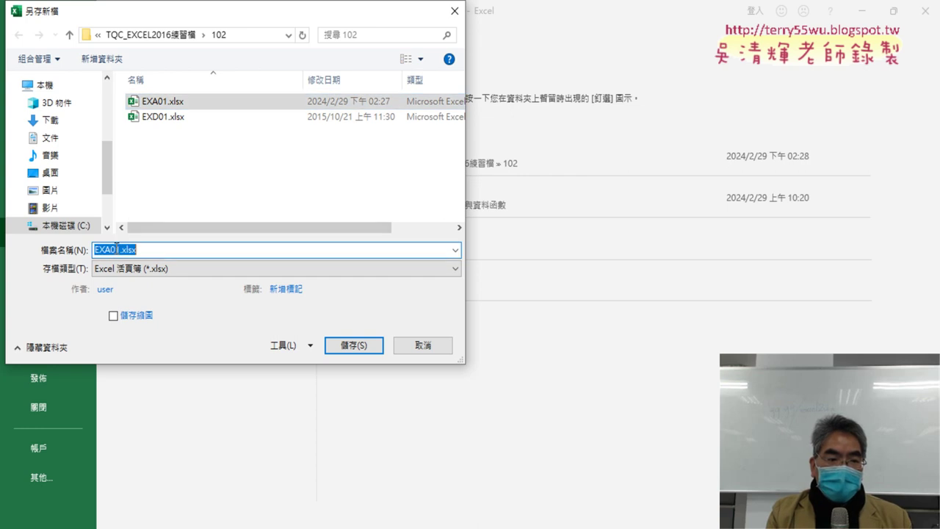
drag(114, 250, 200, 249)
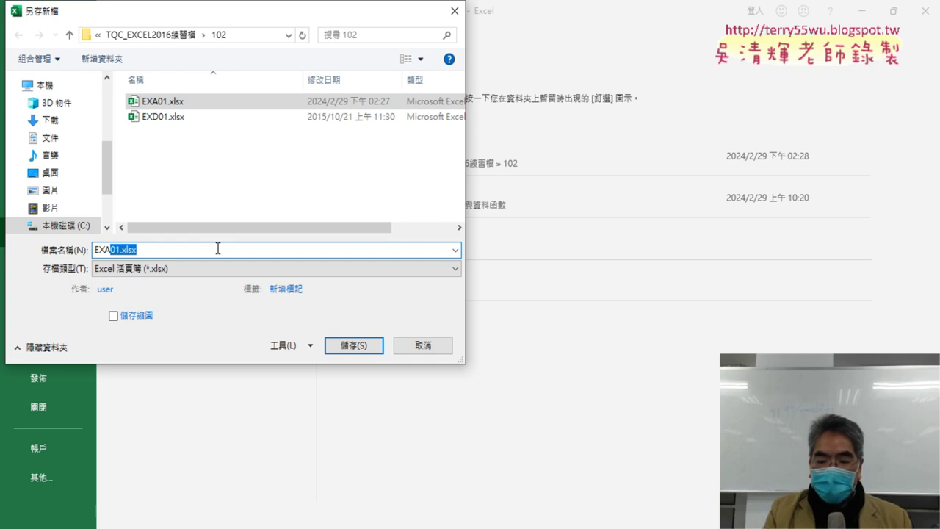
text(102)
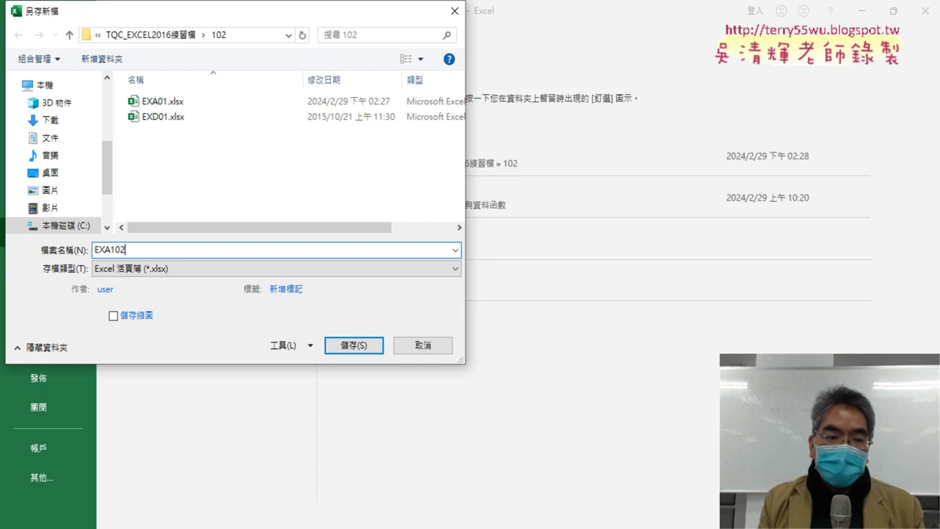
click(352, 346)
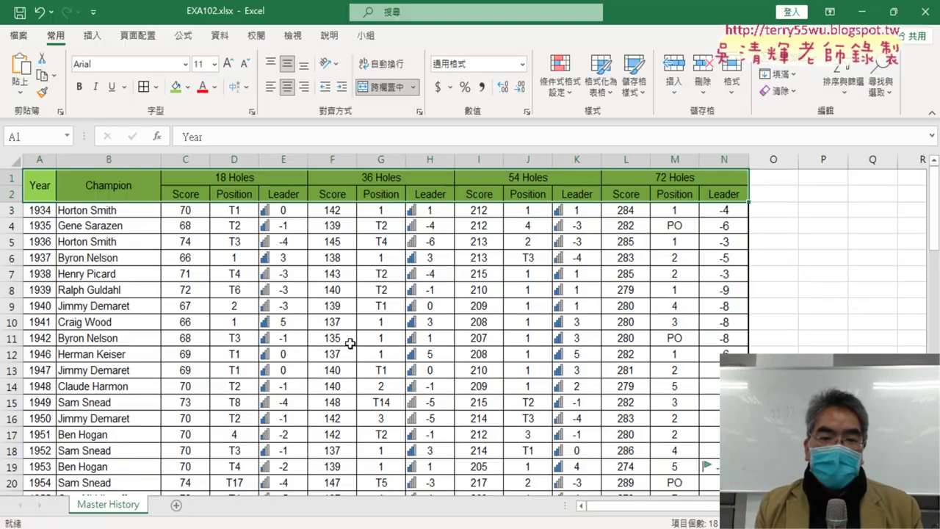